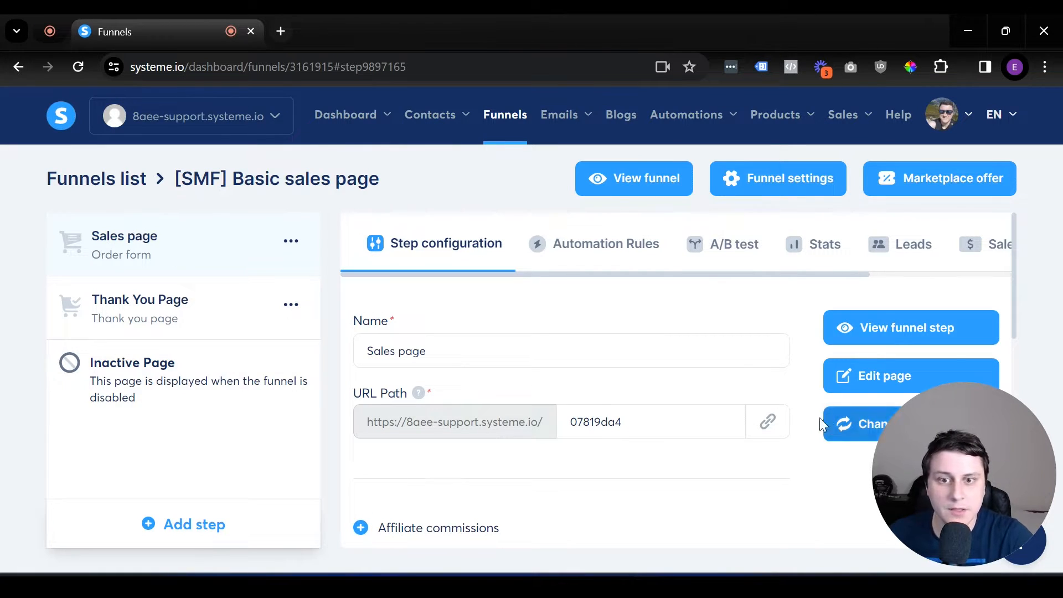
- View the live Sales page in its own browser tab, and return to the funnel's step configuration
{"action": "left_click", "coordinate": [767, 422]}
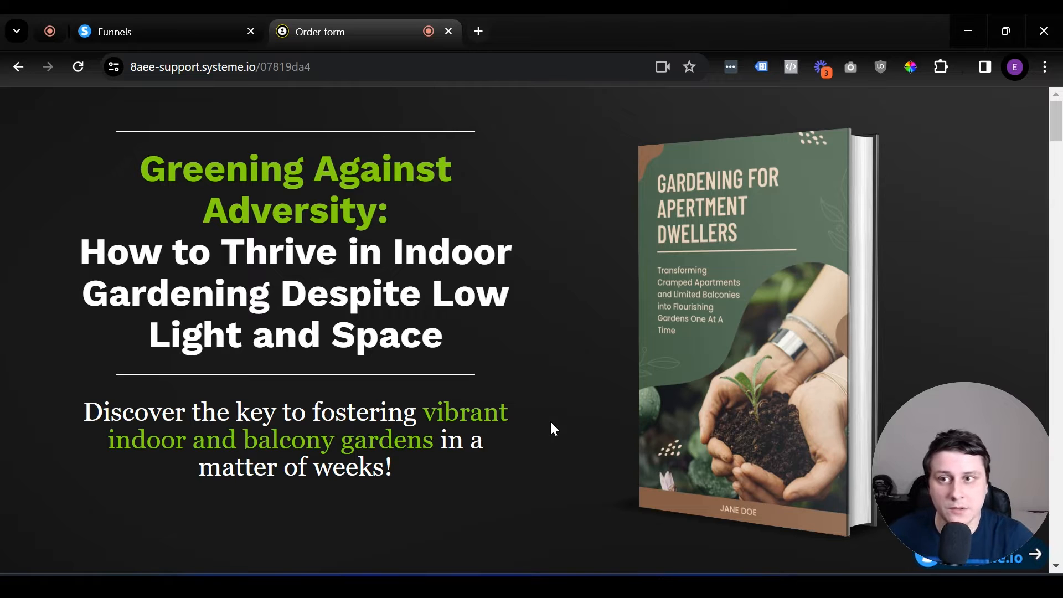
{"action": "left_click", "coordinate": [166, 31]}
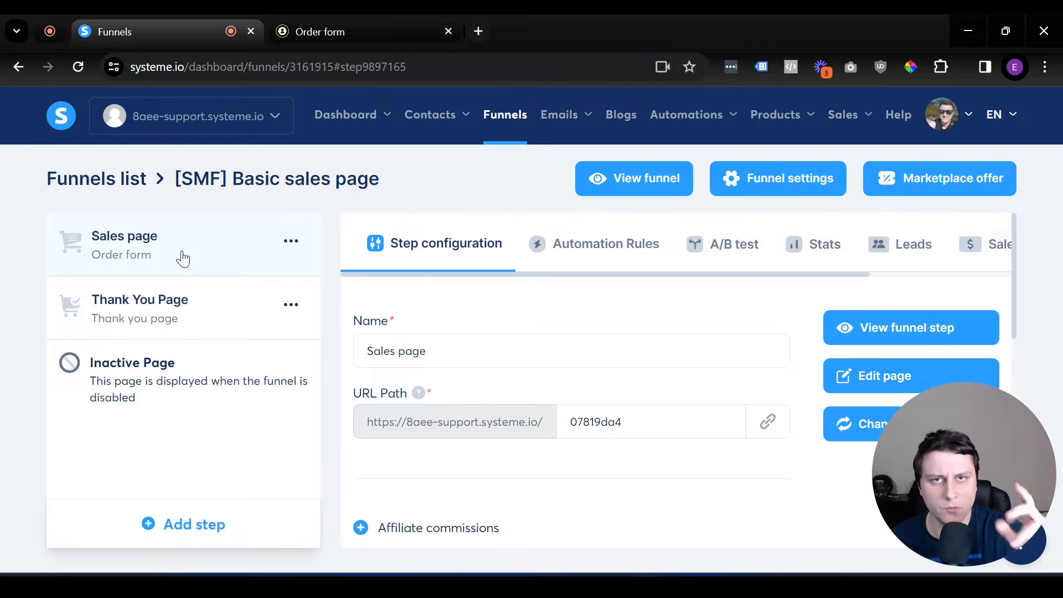
- Add a funnel step named "Upsell 1" of type Upsell and place it between Sales page and Thank You Page
{"action": "left_click", "coordinate": [197, 525]}
{"action": "left_click", "coordinate": [322, 304]}
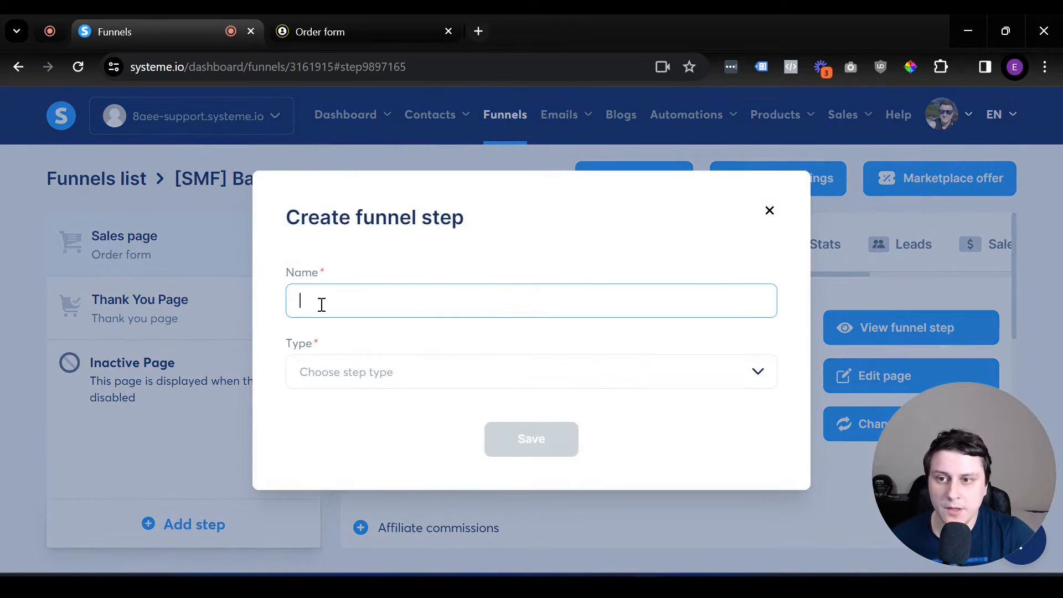
{"action": "type", "text": "Upsell 1"}
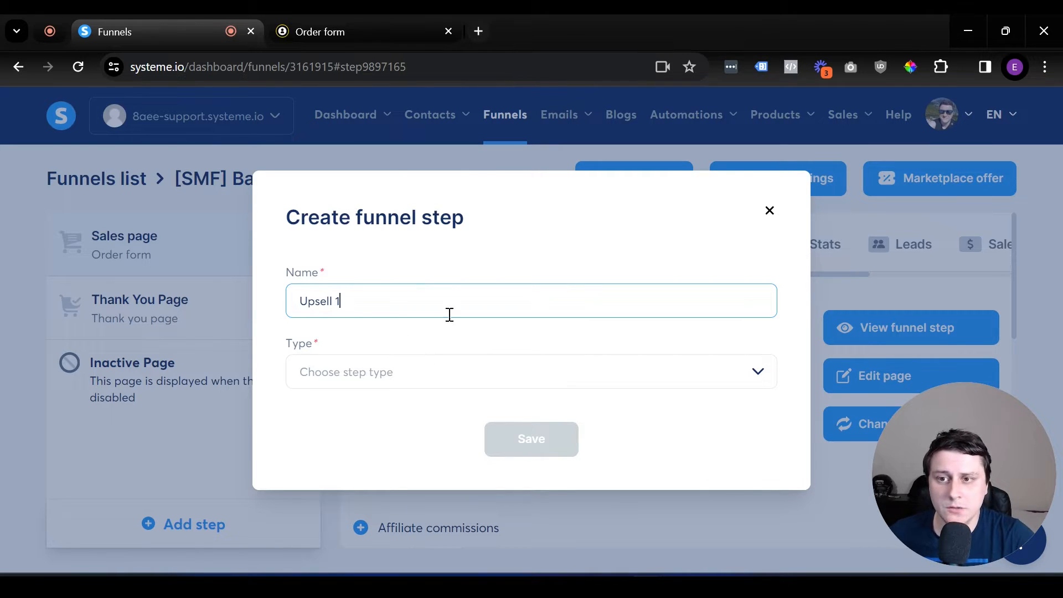
{"action": "left_click", "coordinate": [358, 371]}
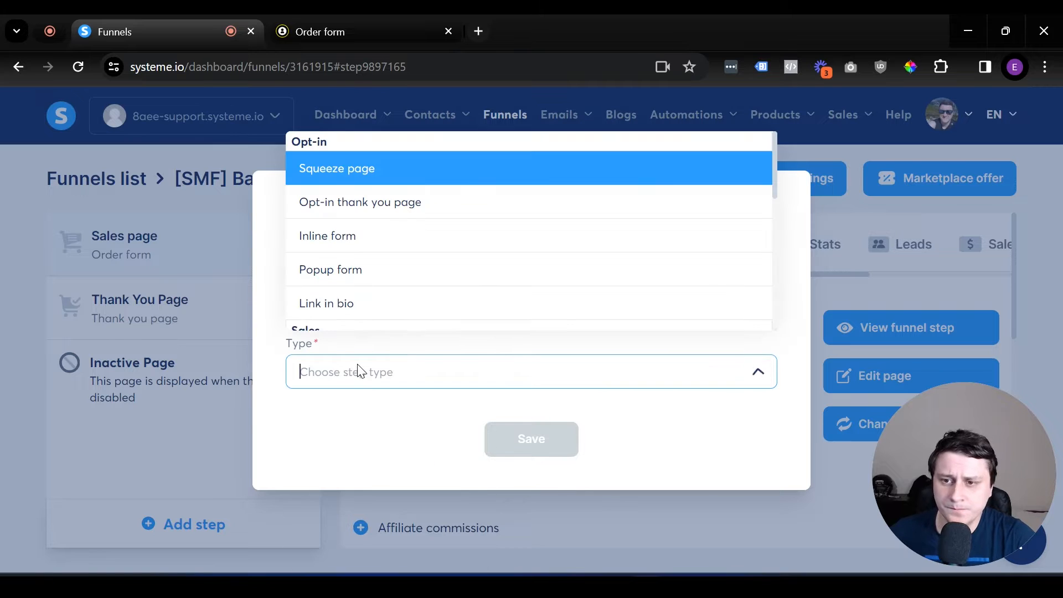
{"action": "left_click", "coordinate": [339, 367]}
{"action": "left_click", "coordinate": [344, 373]}
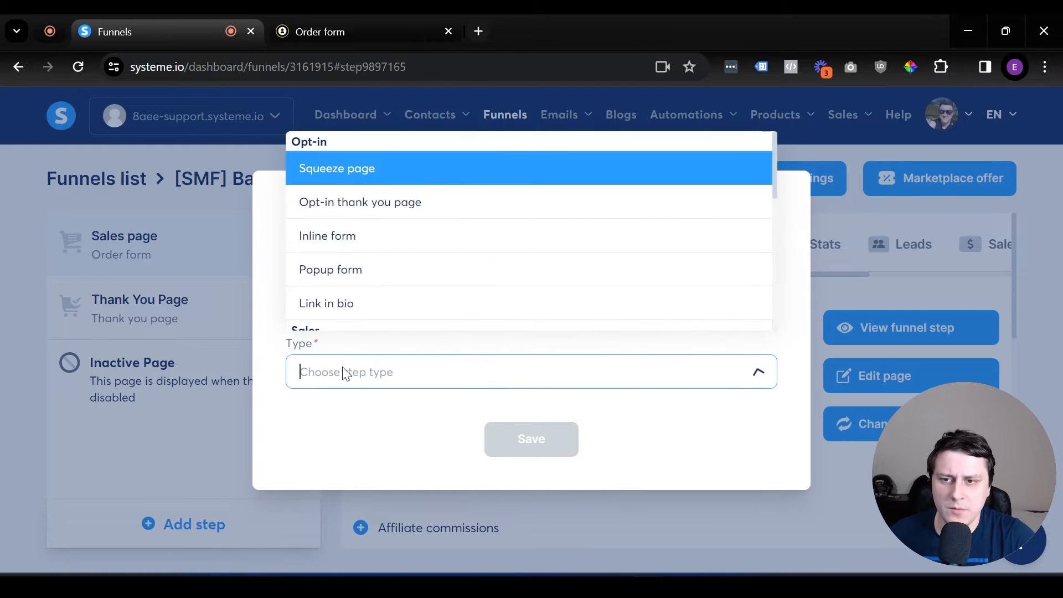
{"action": "scroll", "coordinate": [410, 225], "scroll_direction": "down", "scroll_amount": 5}
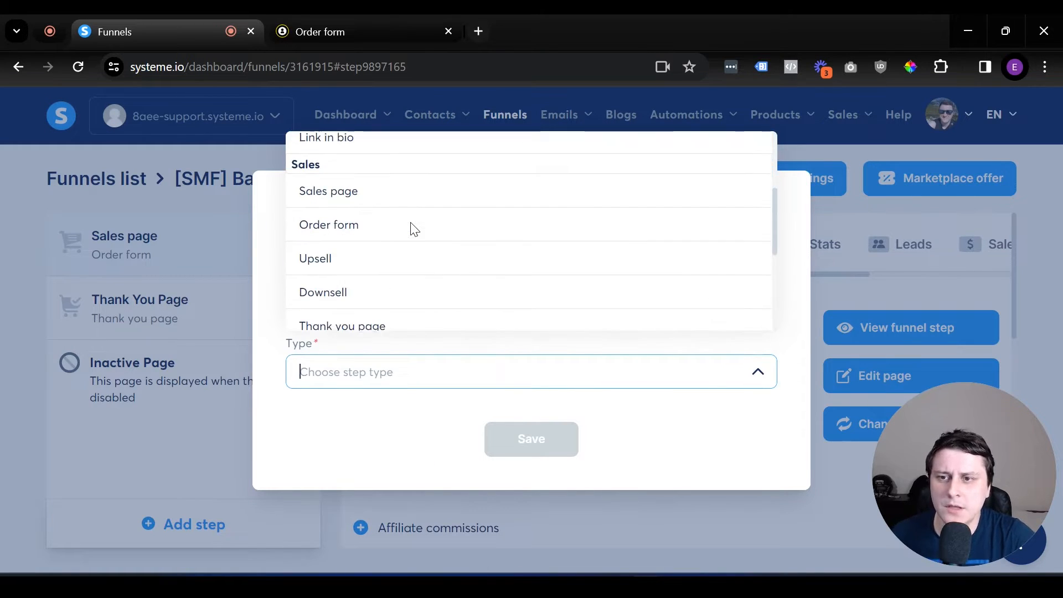
{"action": "left_click", "coordinate": [354, 181]}
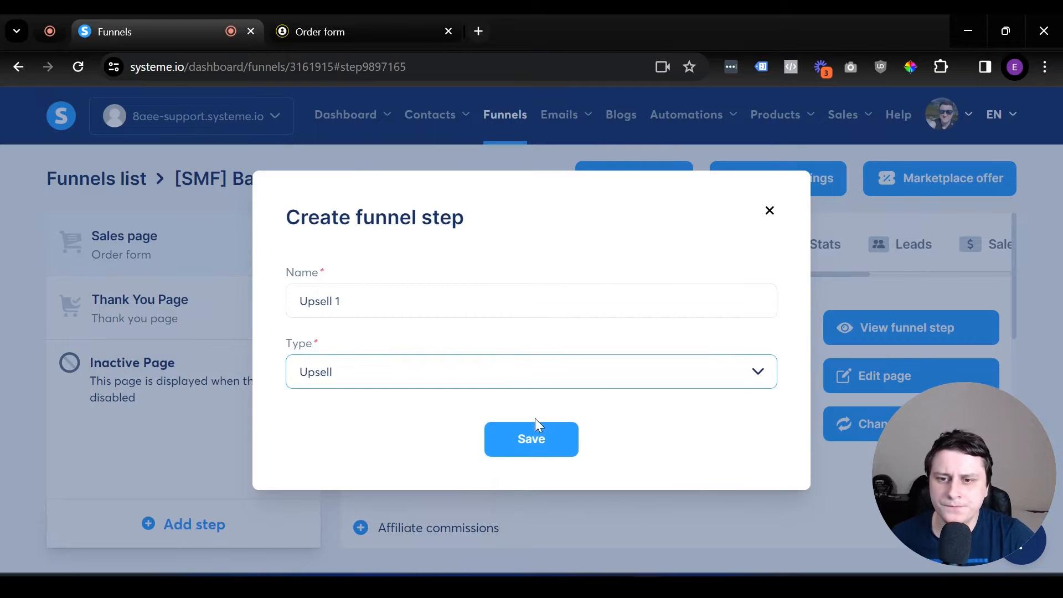
{"action": "left_click", "coordinate": [546, 448]}
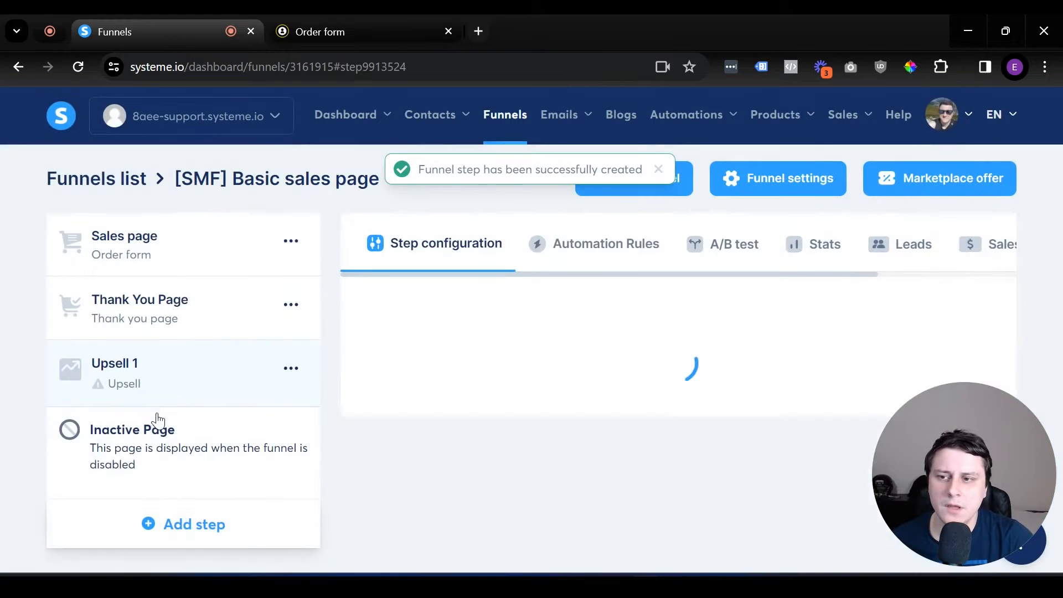
{"action": "left_click_drag", "start_coordinate": [188, 365], "coordinate": [195, 267]}
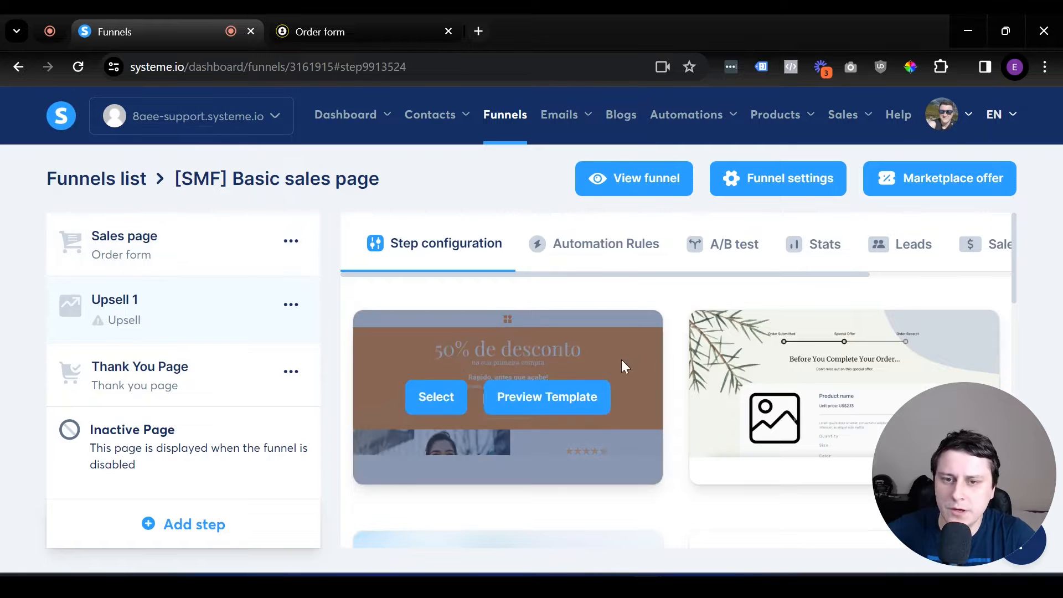
- Apply the "Book One-On-One Coaching Sessions To Sky Rocket Your Progress!" template to the Upsell 1 step
{"action": "scroll", "coordinate": [721, 331], "scroll_direction": "down", "scroll_amount": 8}
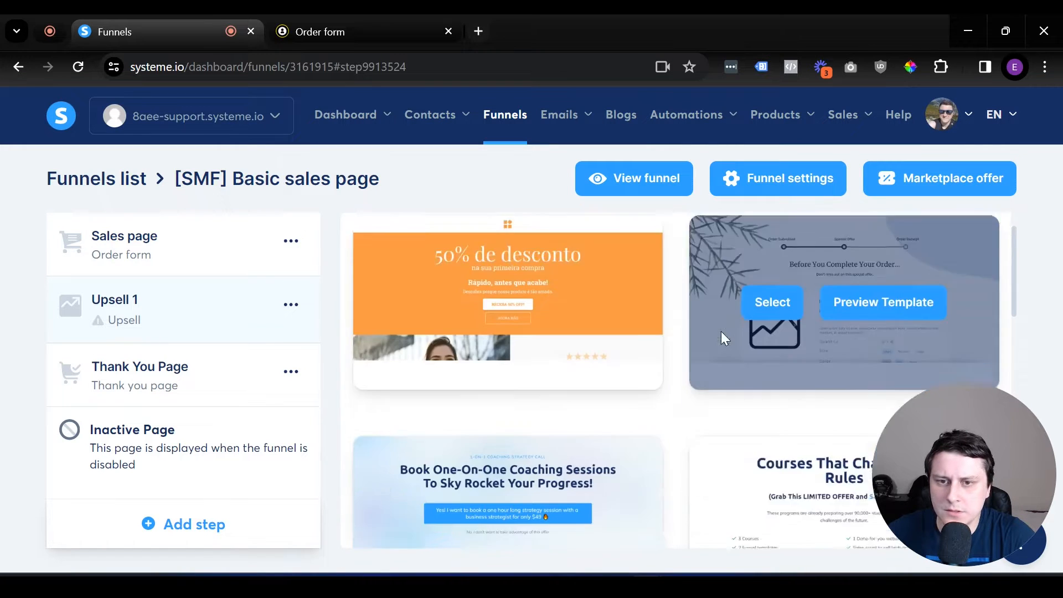
{"action": "scroll", "coordinate": [721, 332], "scroll_direction": "down", "scroll_amount": 6}
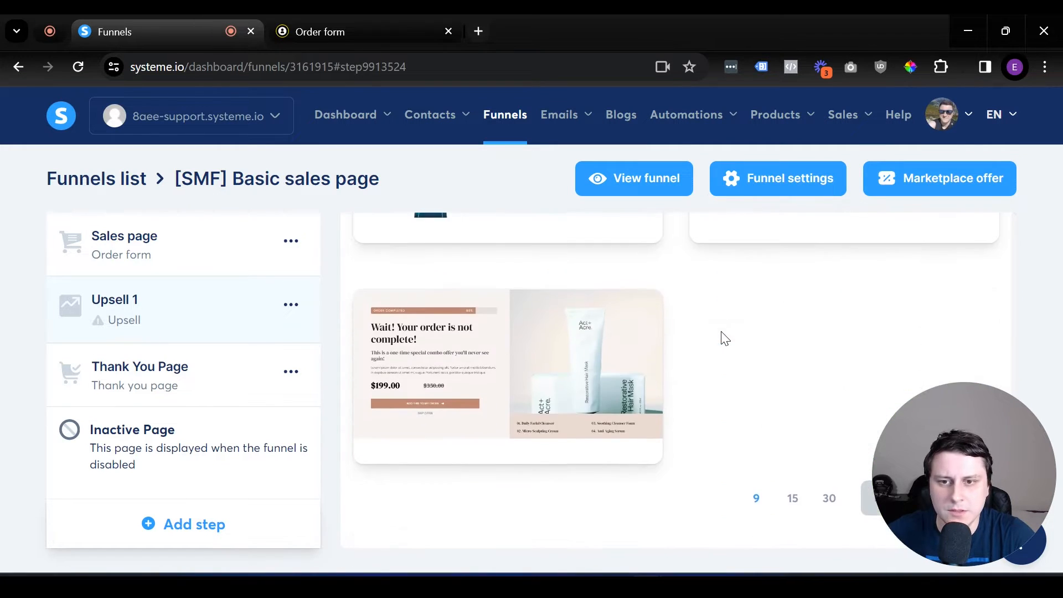
{"action": "scroll", "coordinate": [687, 366], "scroll_direction": "up", "scroll_amount": 12}
{"action": "scroll", "coordinate": [684, 378], "scroll_direction": "down", "scroll_amount": 4}
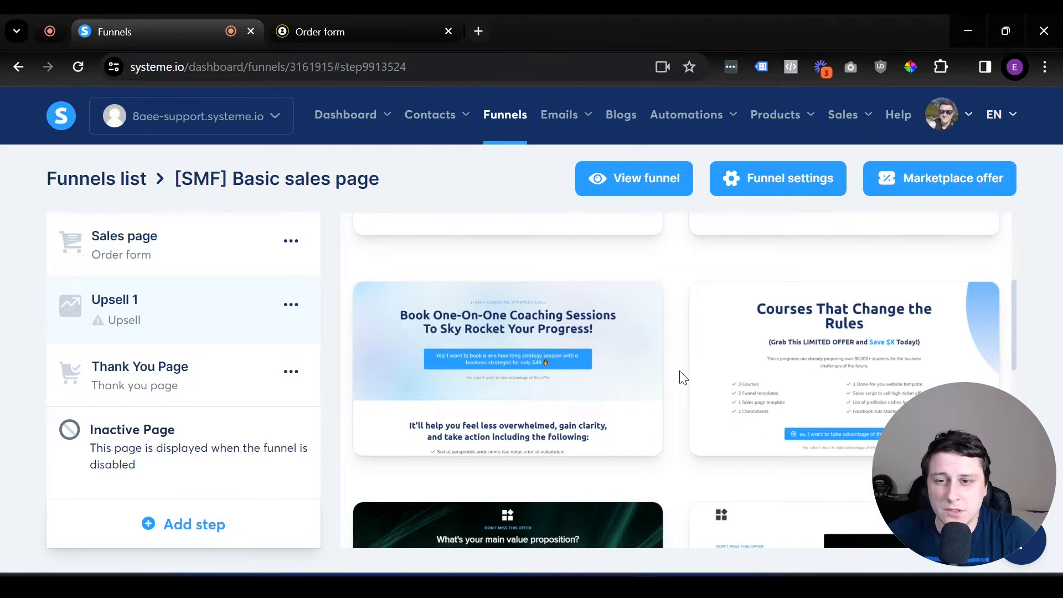
{"action": "mouse_move", "coordinate": [517, 311]}
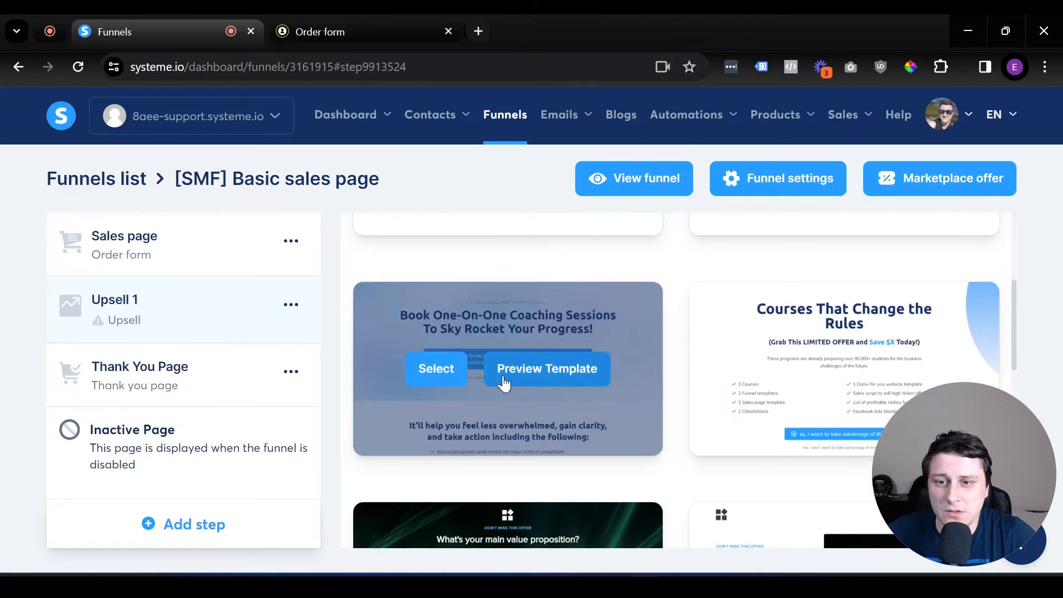
{"action": "left_click", "coordinate": [453, 368]}
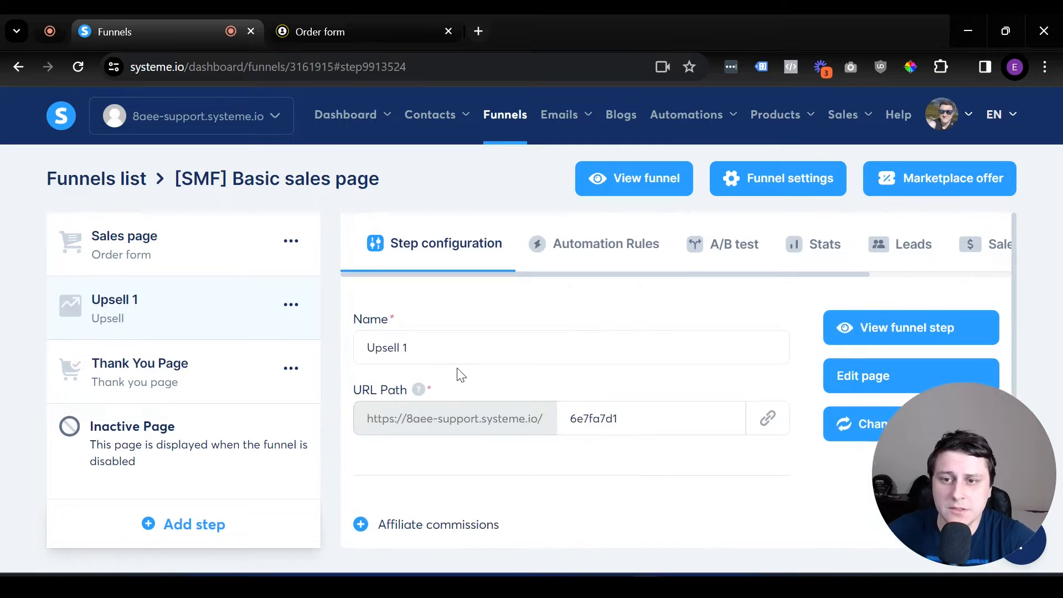
- Open the Upsell 1 page for editing and delete the empty two-column row above the heading
{"action": "scroll", "coordinate": [717, 417], "scroll_direction": "down", "scroll_amount": 3}
{"action": "scroll", "coordinate": [814, 316], "scroll_direction": "up", "scroll_amount": 3}
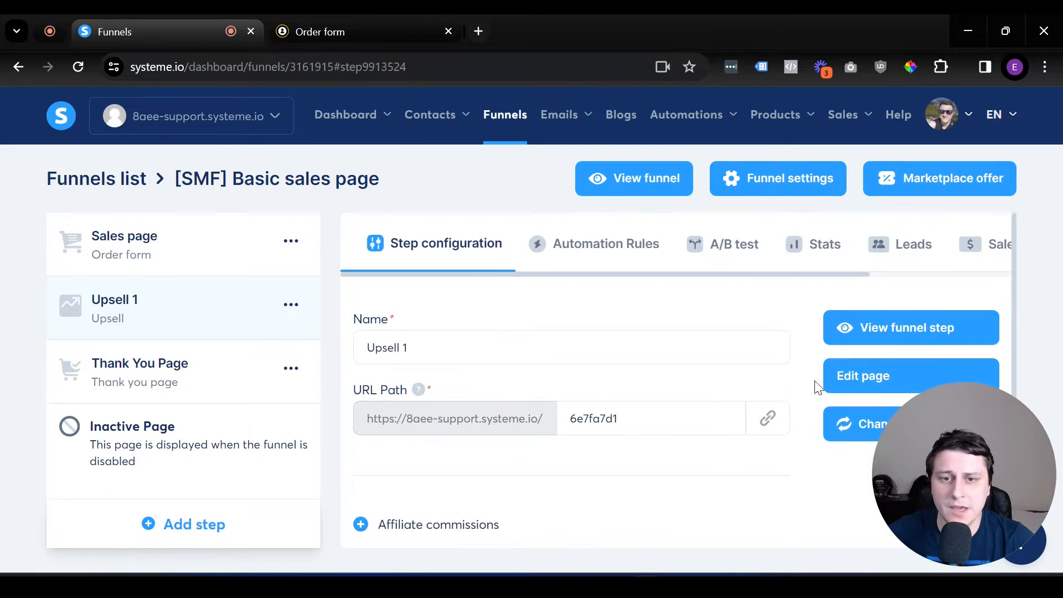
{"action": "left_click", "coordinate": [885, 382]}
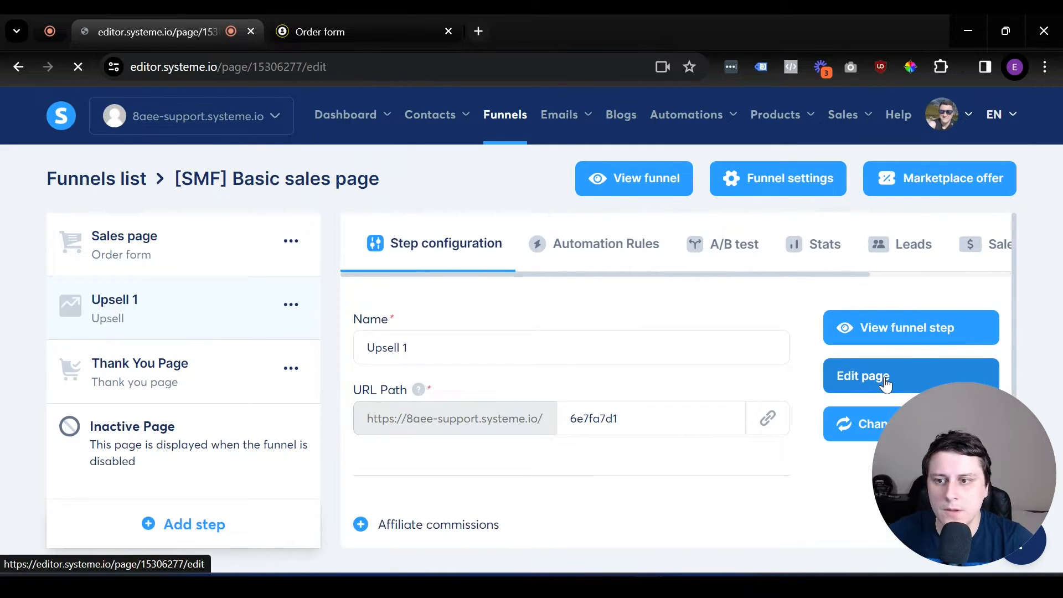
{"action": "scroll", "coordinate": [534, 368], "scroll_direction": "down", "scroll_amount": 15}
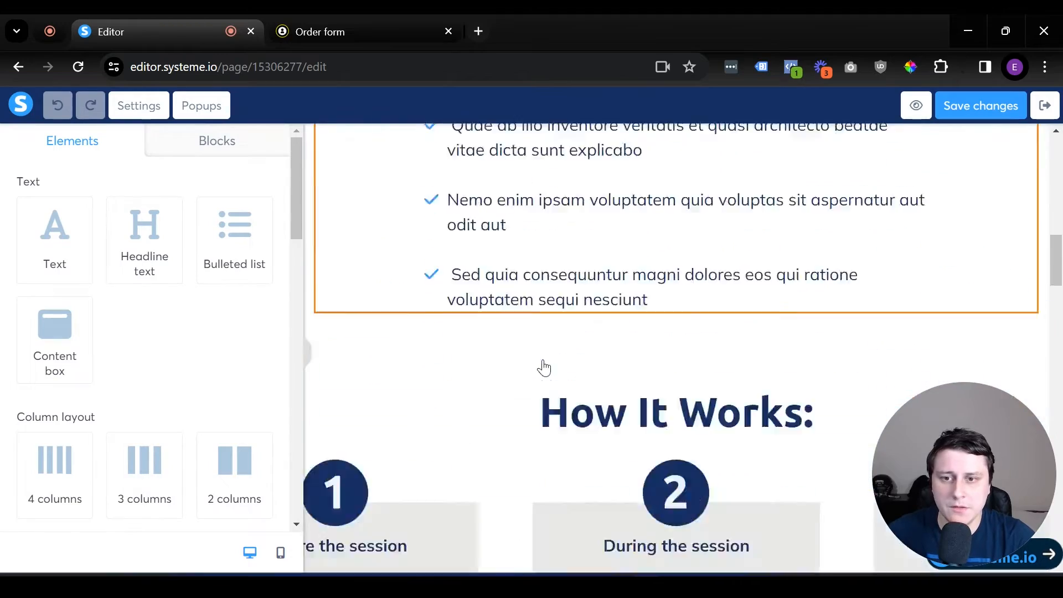
{"action": "scroll", "coordinate": [556, 369], "scroll_direction": "up", "scroll_amount": 15}
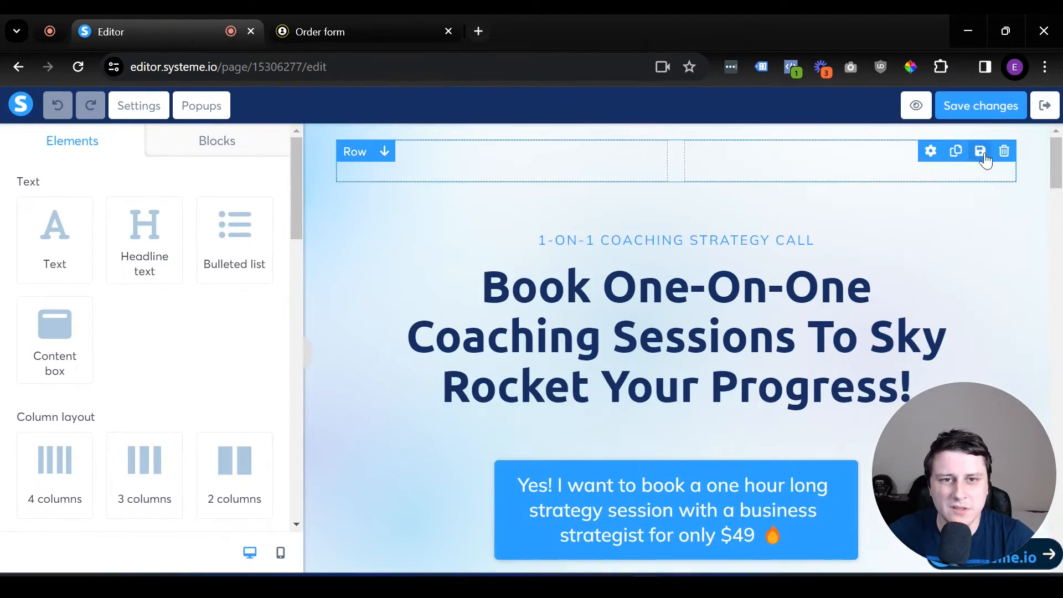
{"action": "left_click", "coordinate": [1004, 151]}
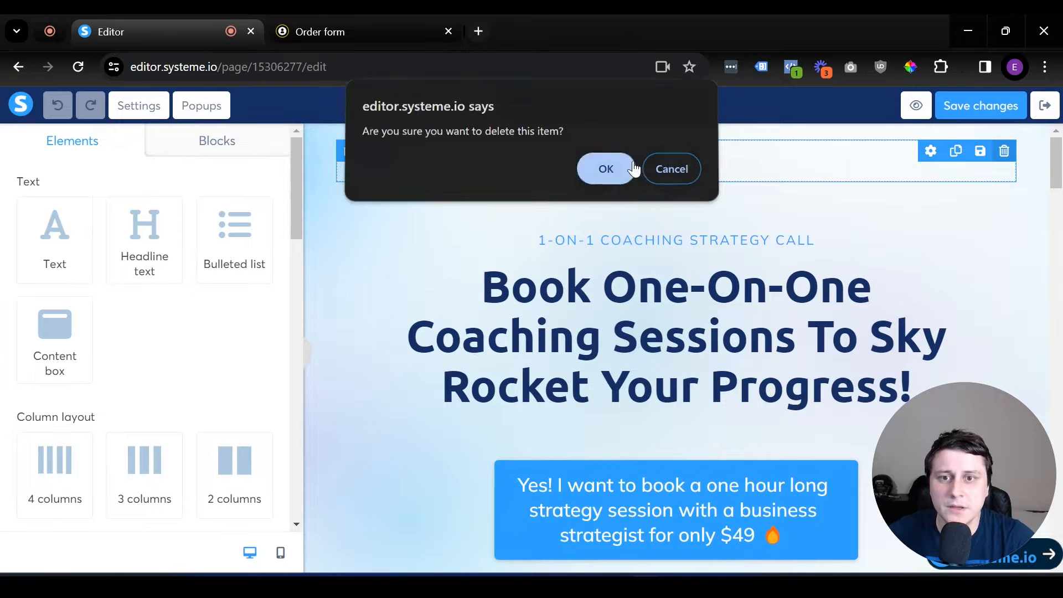
{"action": "left_click", "coordinate": [606, 173]}
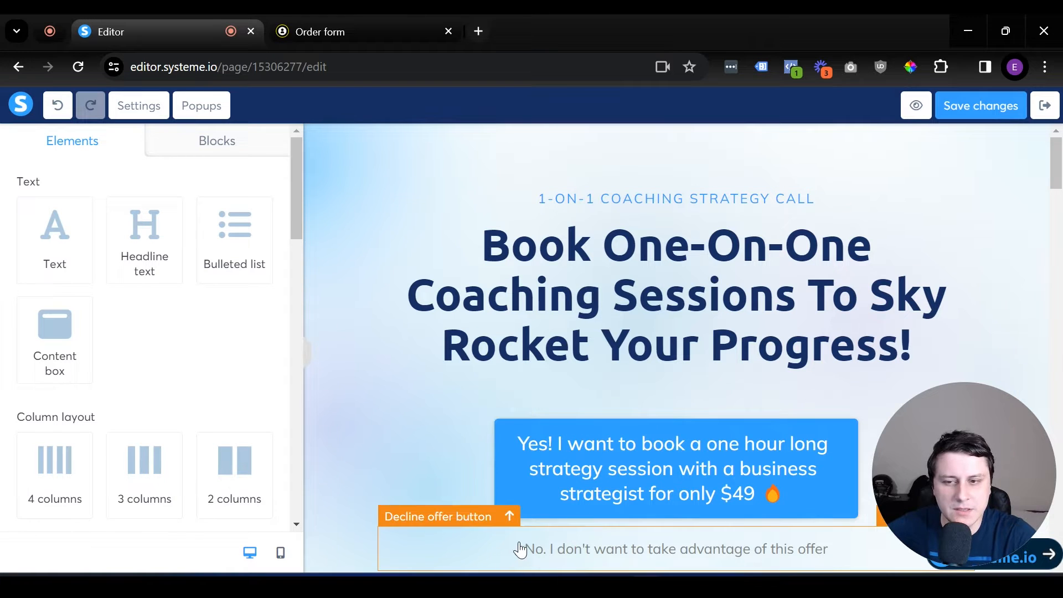
- Replace the small "1-ON-1 COACHING STRATEGY CALL" line above the headline with "Your order is almost complete!"
{"action": "scroll", "coordinate": [116, 381], "scroll_direction": "down", "scroll_amount": 10}
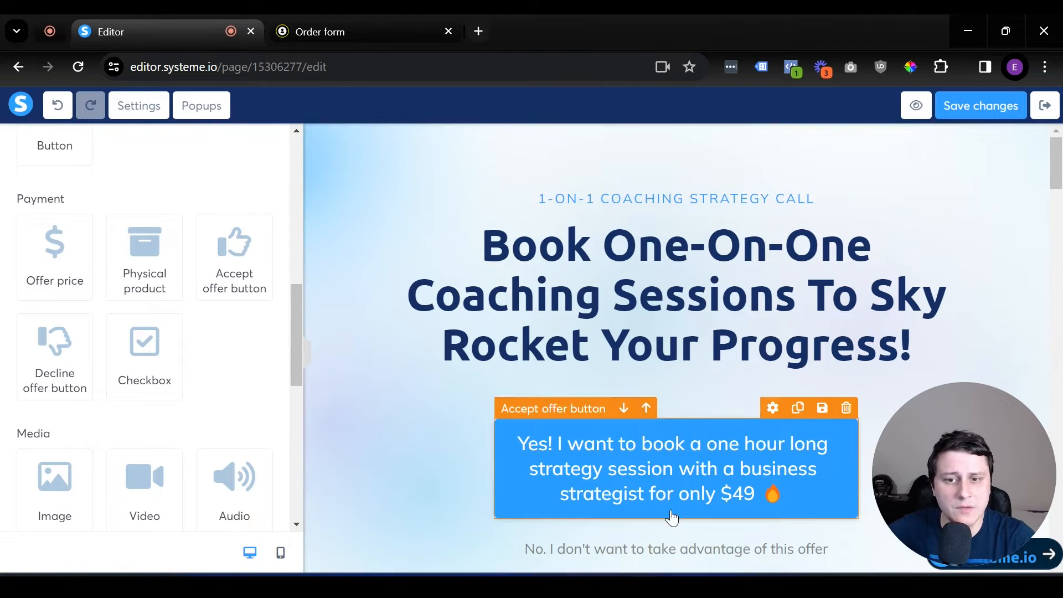
{"action": "scroll", "coordinate": [657, 255], "scroll_direction": "down", "scroll_amount": 10}
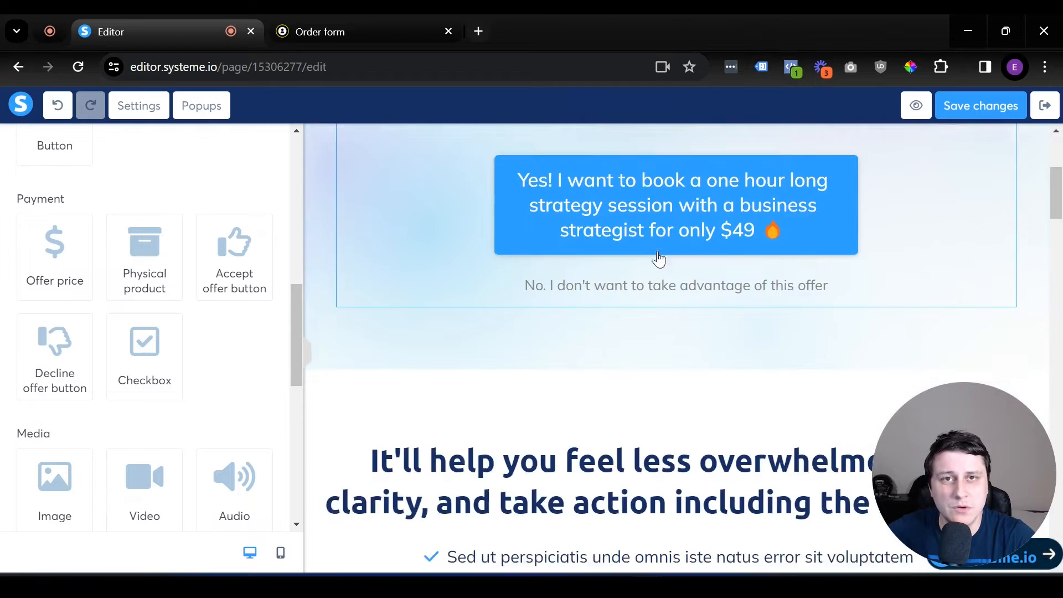
{"action": "scroll", "coordinate": [655, 256], "scroll_direction": "down", "scroll_amount": 3}
{"action": "scroll", "coordinate": [655, 256], "scroll_direction": "up", "scroll_amount": 15}
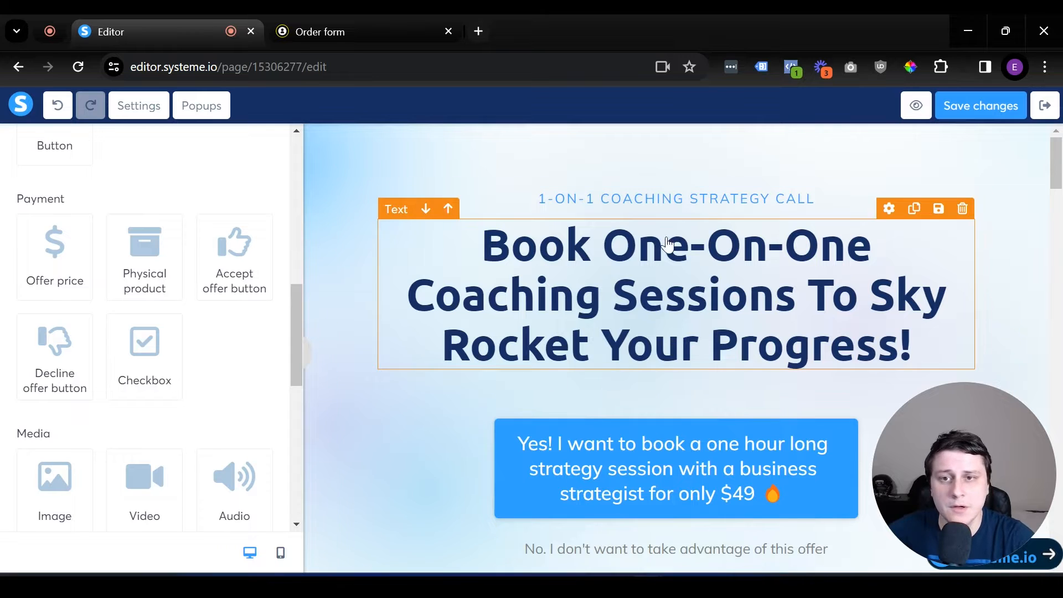
{"action": "double_click", "coordinate": [768, 191]}
{"action": "triple_click", "coordinate": [767, 191]}
{"action": "type", "text": "Y"}
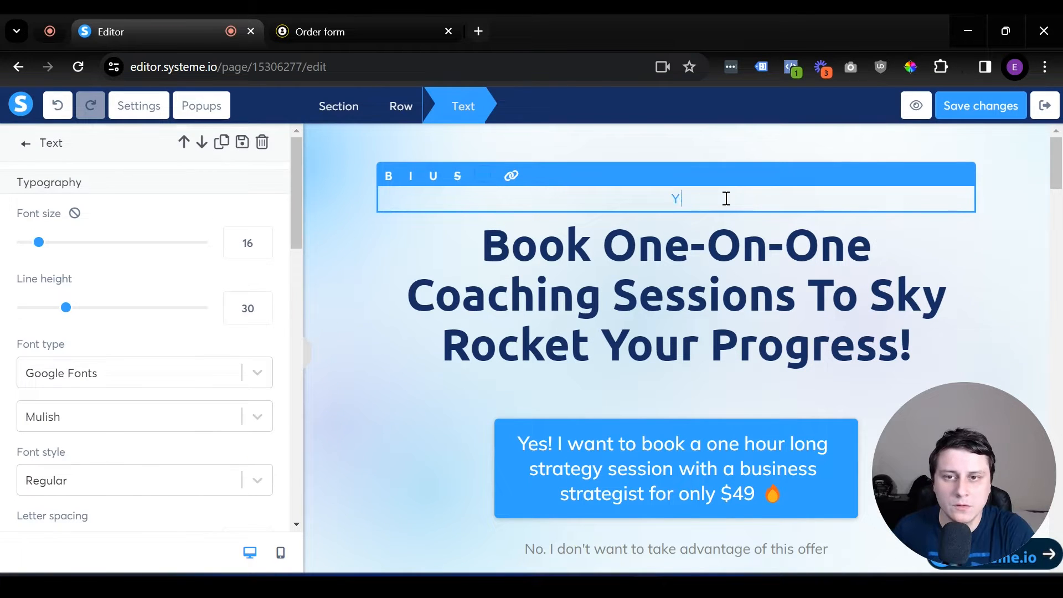
{"action": "type", "text": "our order is clmost complete!"}
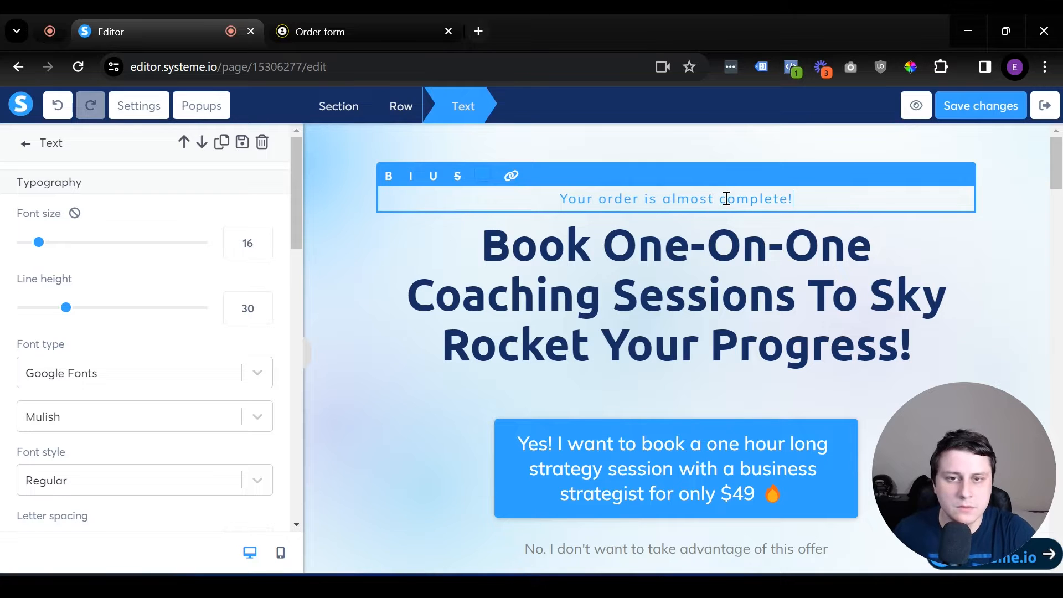
- Make the "Your order is almost complete!" line bold and increase its font size
{"action": "triple_click", "coordinate": [630, 198]}
{"action": "left_click", "coordinate": [387, 182]}
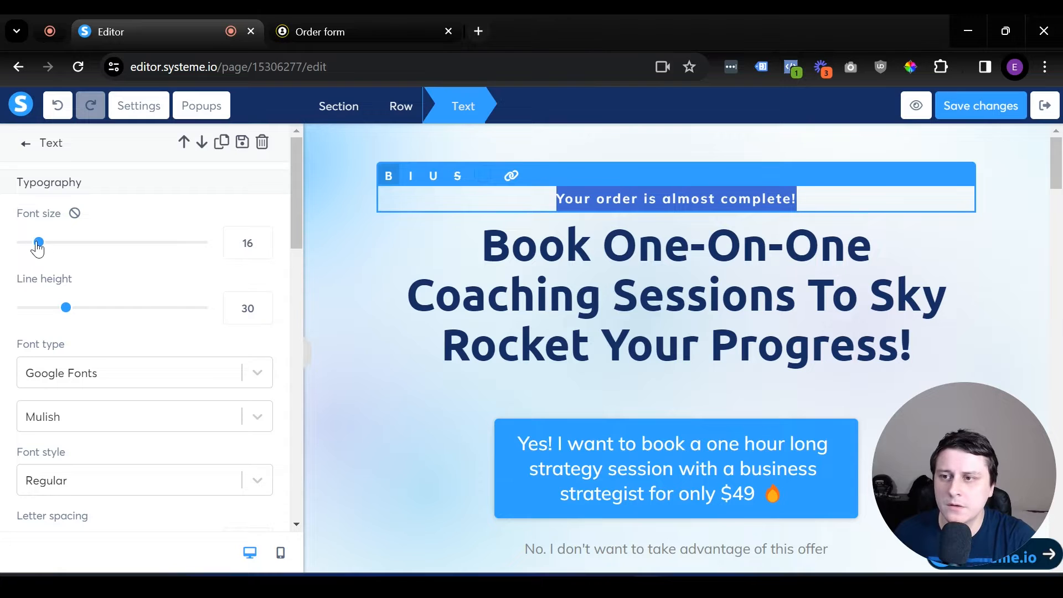
{"action": "left_click_drag", "start_coordinate": [41, 246], "coordinate": [79, 247]}
{"action": "left_click", "coordinate": [440, 414]}
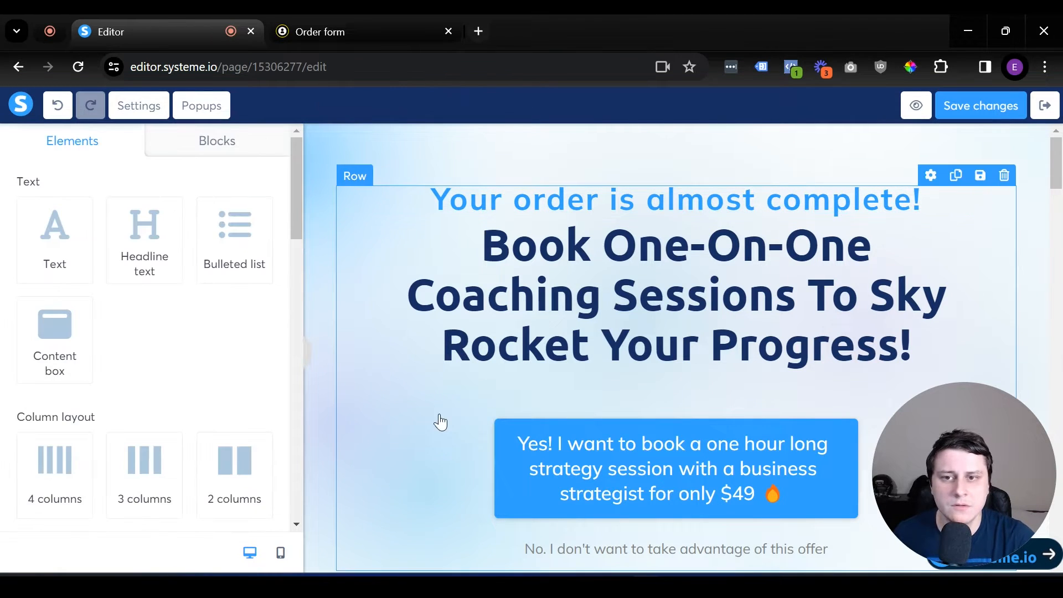
- Replace the main headline text with "Do you want to get the audiobook version at an 80% discount?"
{"action": "left_click", "coordinate": [685, 239]}
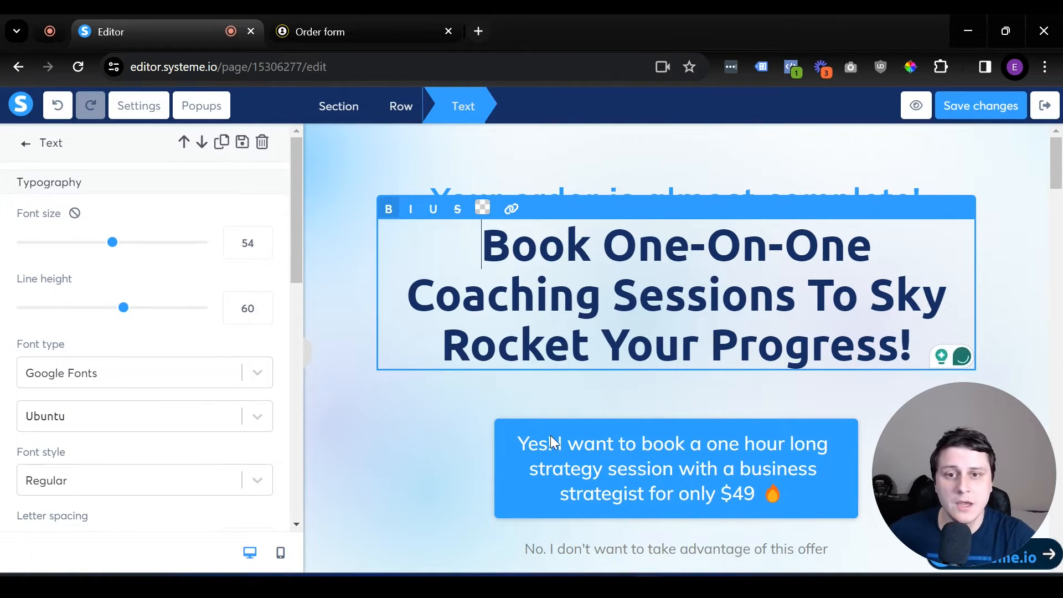
{"action": "triple_click", "coordinate": [601, 320]}
{"action": "type", "text": "D"}
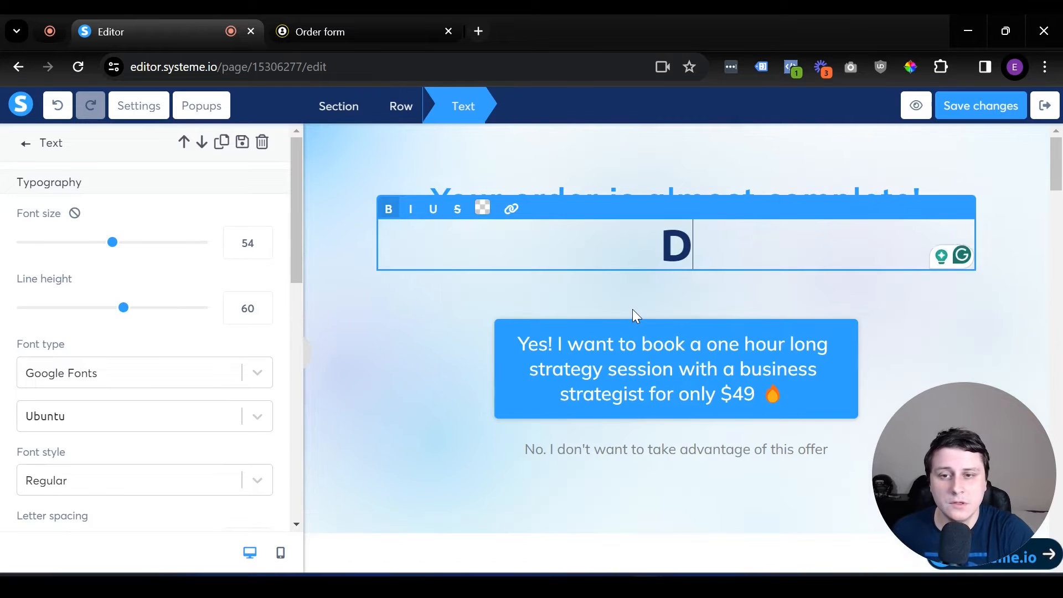
{"action": "type", "text": "o you want to g"}
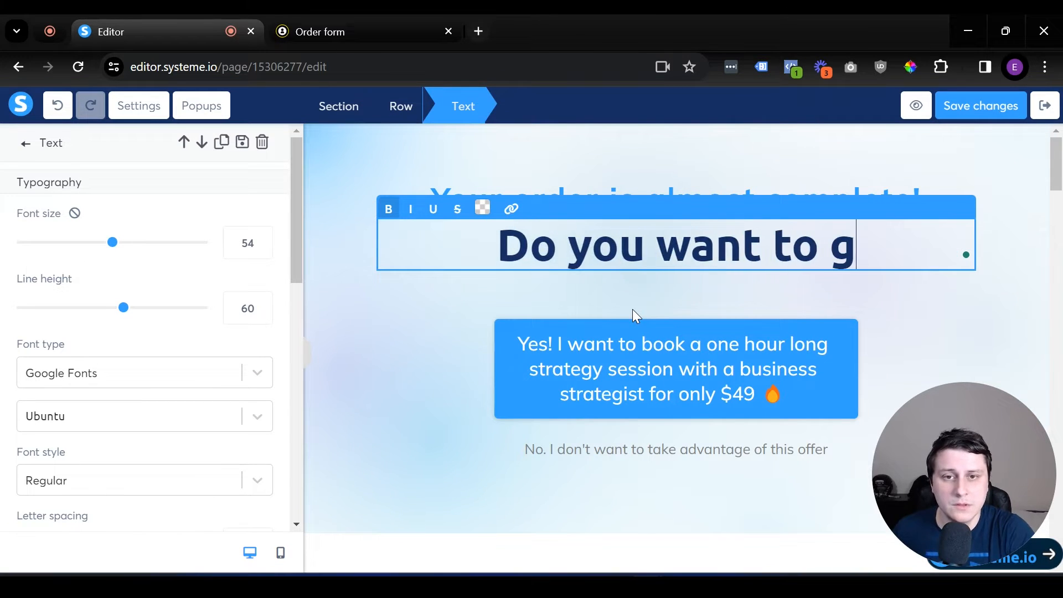
{"action": "type", "text": "et the audiobook "}
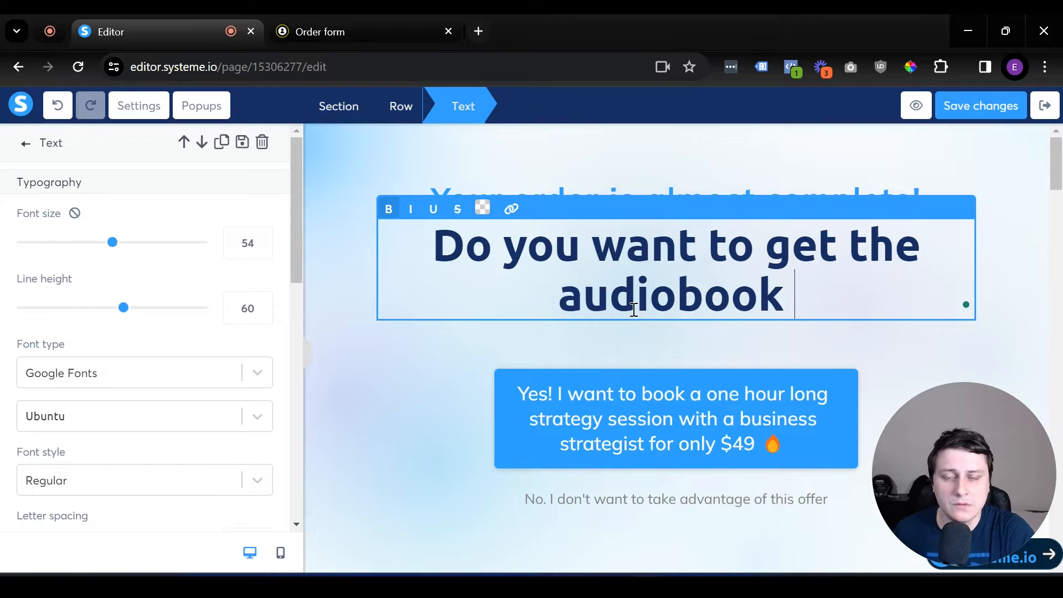
{"action": "type", "text": "version for"}
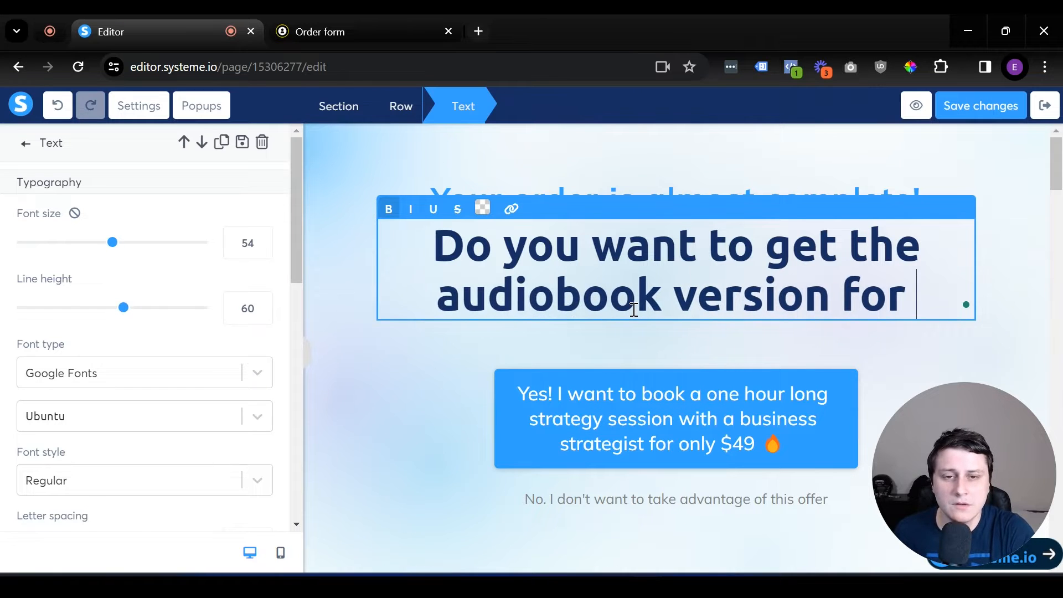
{"action": "key", "text": "BackSpace"}
{"action": "key", "text": "BackSpace"}
{"action": "key", "text": "BackSpace"}
{"action": "key", "text": "BackSpace"}
{"action": "type", "text": "at a"}
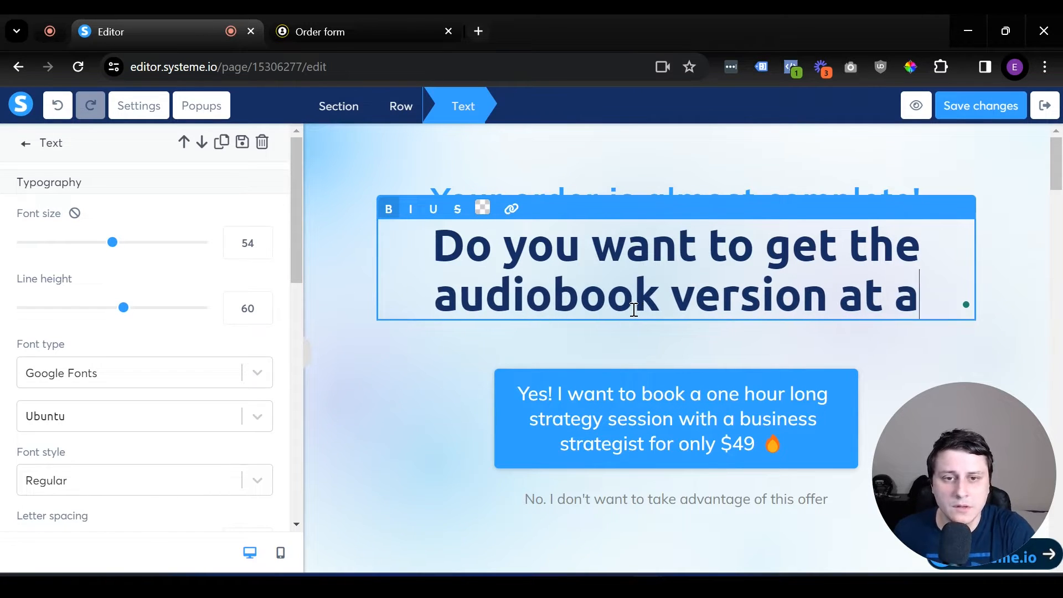
{"action": "key", "text": "BackSpace"}
{"action": "type", "text": "n 89"}
{"action": "key", "text": "BackSpace"}
{"action": "type", "text": "0#"}
{"action": "key", "text": "BackSpace"}
{"action": "type", "text": "% discount?"}
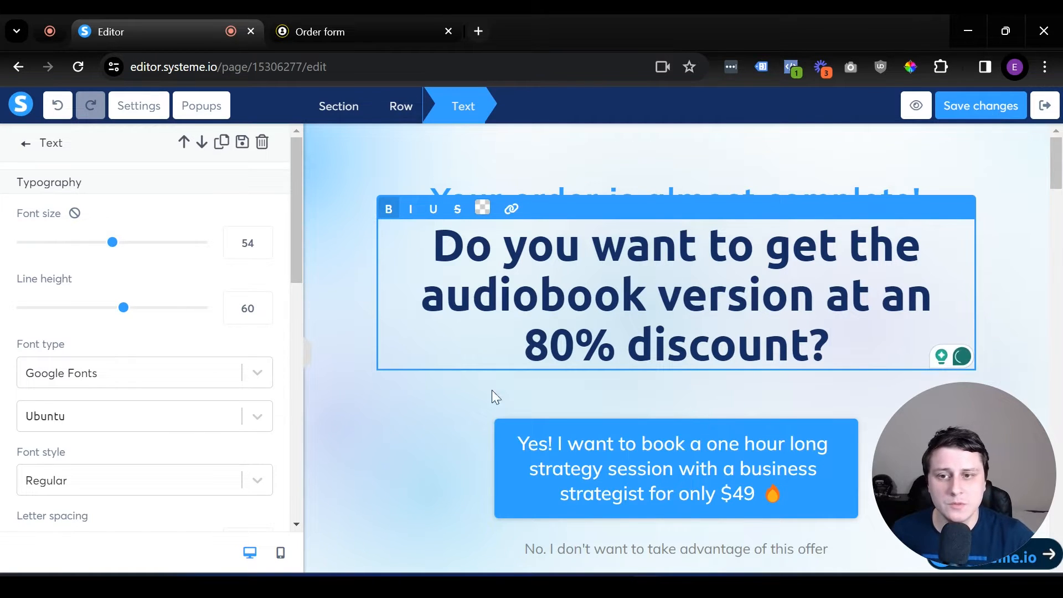
- Change the price in the "Here's Exactly What You Get For Only" headline to $7
{"action": "left_click", "coordinate": [457, 417]}
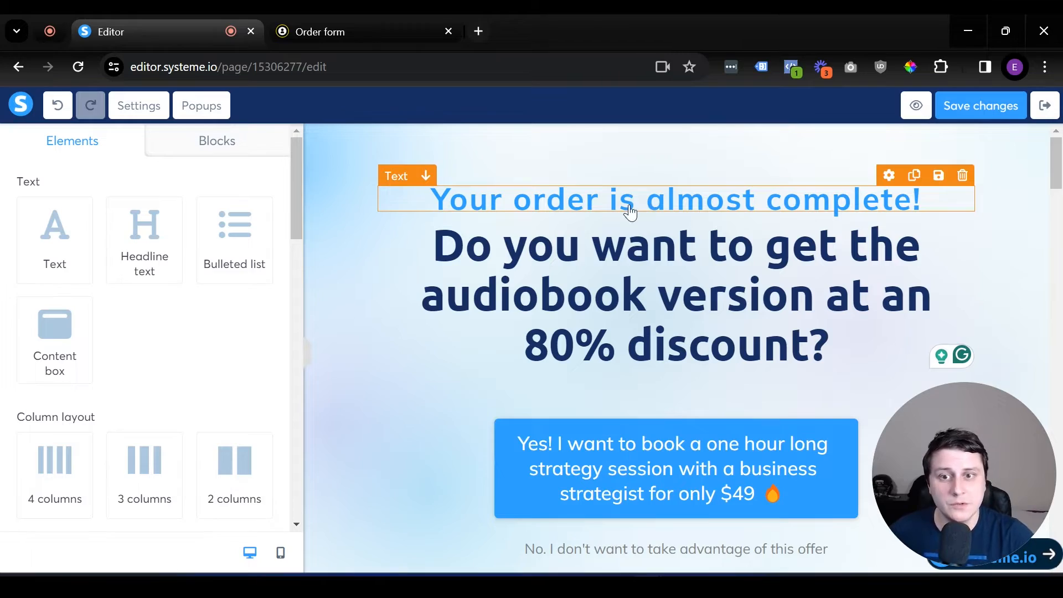
{"action": "scroll", "coordinate": [637, 254], "scroll_direction": "down", "scroll_amount": 15}
{"action": "scroll", "coordinate": [650, 263], "scroll_direction": "down", "scroll_amount": 15}
{"action": "scroll", "coordinate": [751, 383], "scroll_direction": "up", "scroll_amount": 13}
{"action": "scroll", "coordinate": [630, 200], "scroll_direction": "down", "scroll_amount": 3}
{"action": "scroll", "coordinate": [630, 200], "scroll_direction": "up", "scroll_amount": 5}
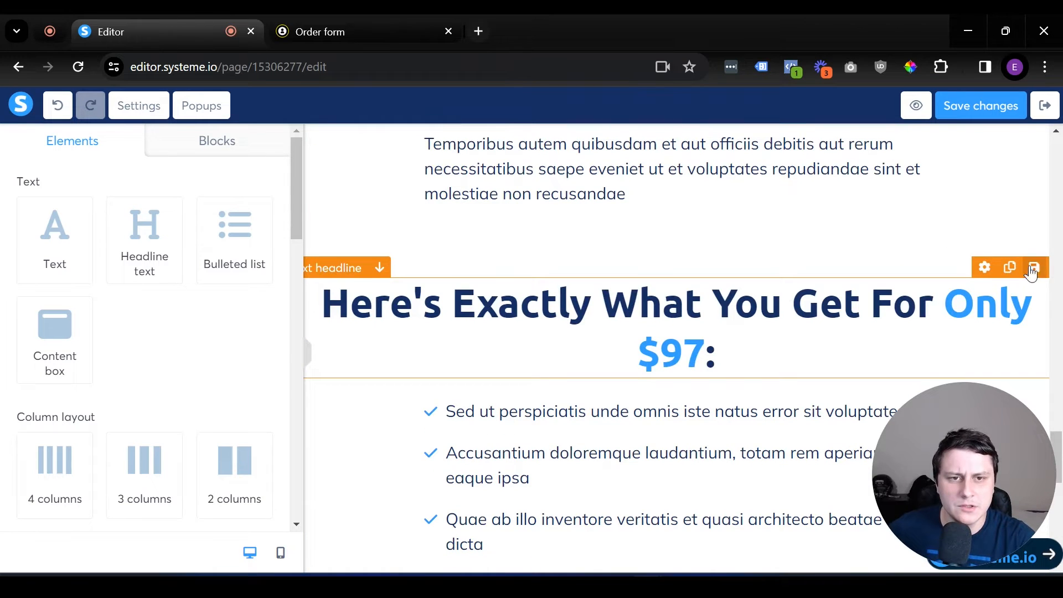
{"action": "scroll", "coordinate": [659, 290], "scroll_direction": "down", "scroll_amount": 6}
{"action": "scroll", "coordinate": [661, 290], "scroll_direction": "up", "scroll_amount": 5}
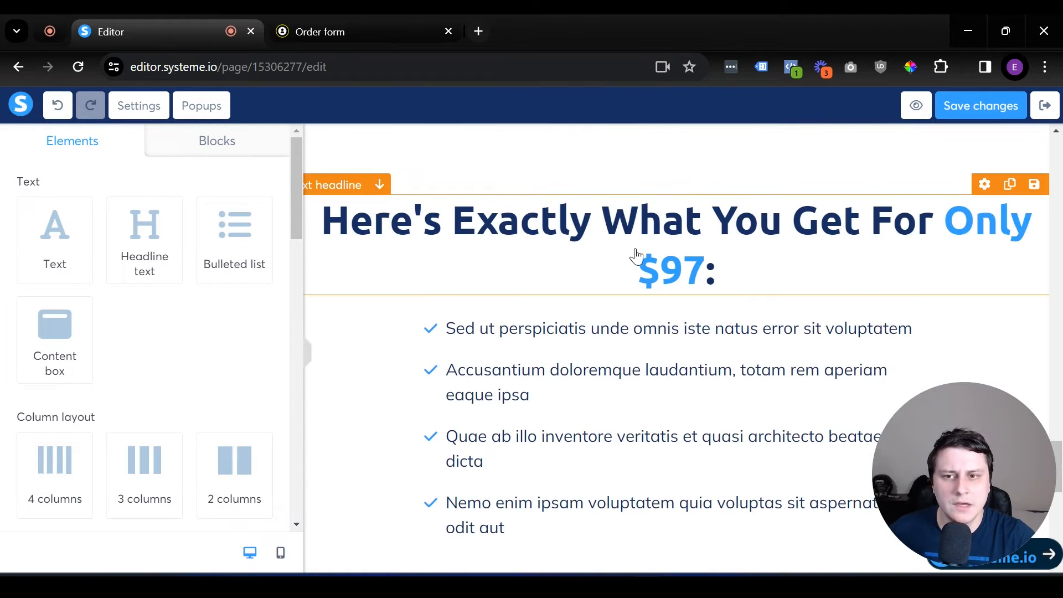
{"action": "left_click", "coordinate": [690, 261]}
{"action": "double_click", "coordinate": [689, 273]}
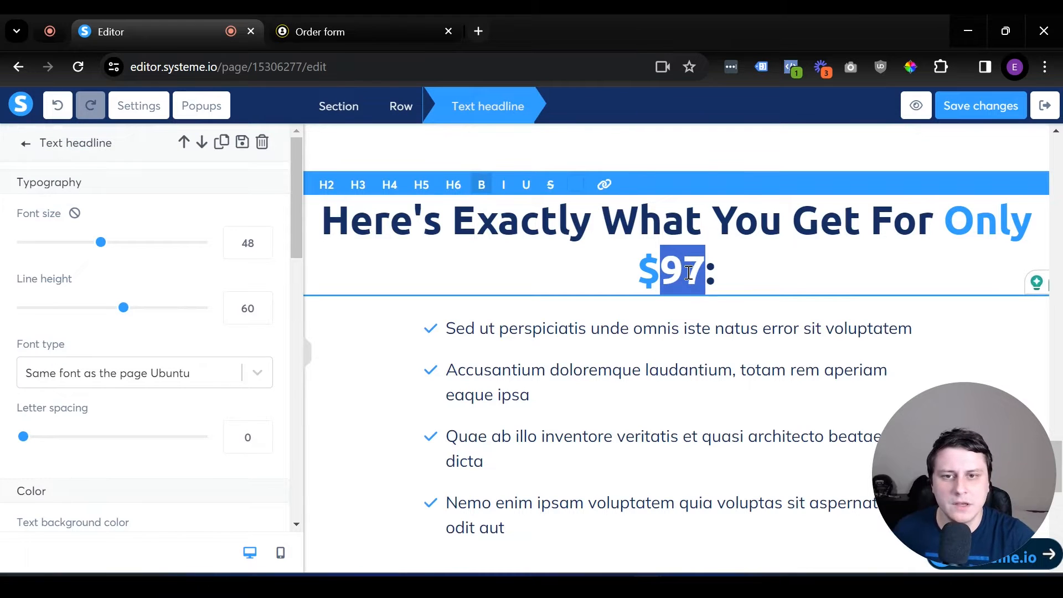
{"action": "key", "text": "shift+Left"}
{"action": "key", "text": "BackSpace"}
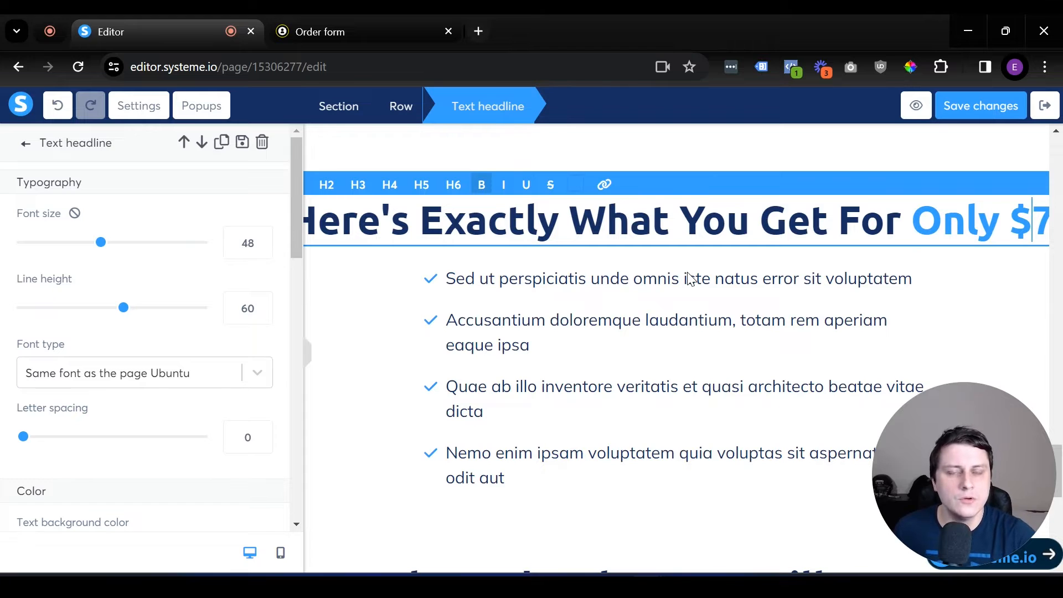
{"action": "left_click", "coordinate": [681, 404]}
- Replace the background image of the page's first section with the darker Greygradient.png from the existing images
{"action": "scroll", "coordinate": [681, 403], "scroll_direction": "down", "scroll_amount": 4}
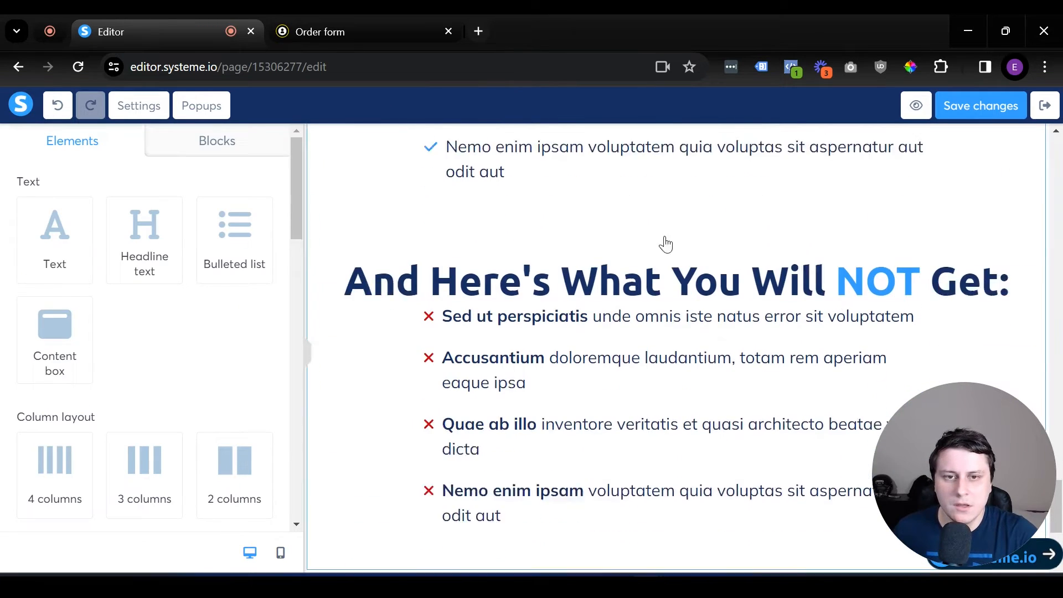
{"action": "scroll", "coordinate": [634, 342], "scroll_direction": "down", "scroll_amount": 3}
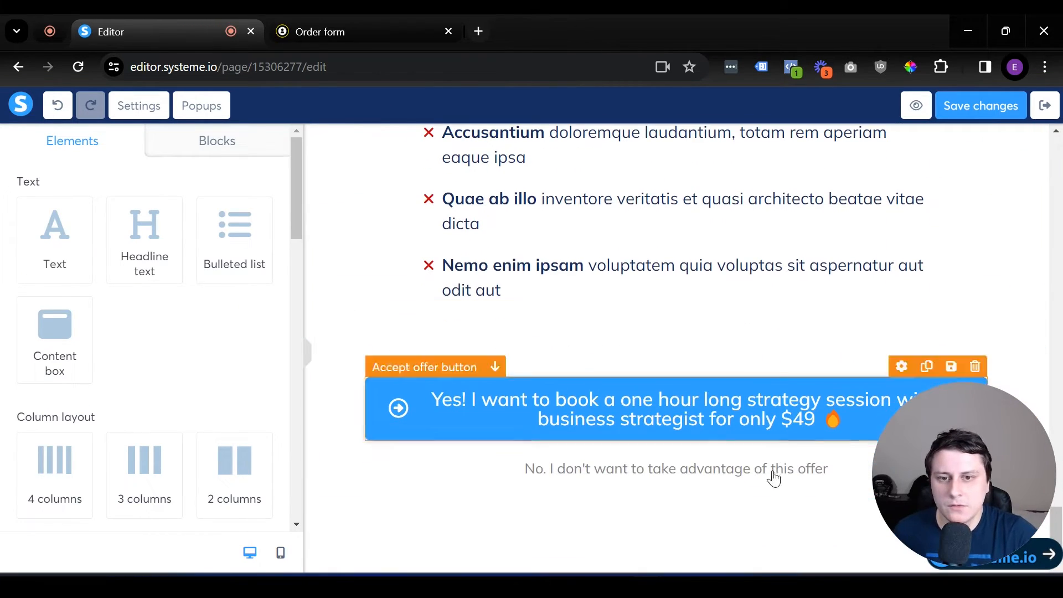
{"action": "scroll", "coordinate": [767, 412], "scroll_direction": "up", "scroll_amount": 20}
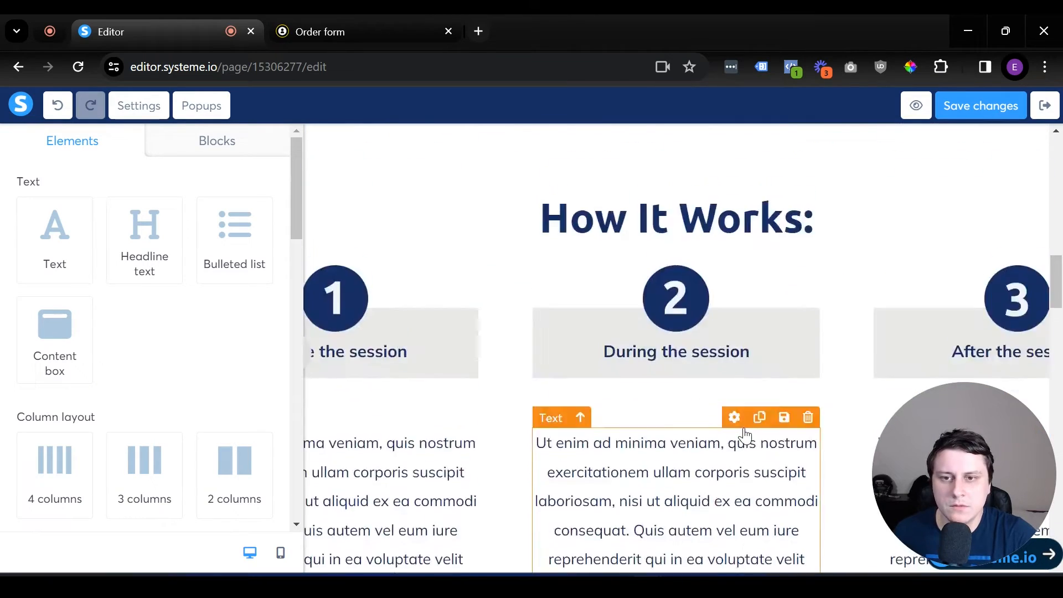
{"action": "scroll", "coordinate": [745, 436], "scroll_direction": "up", "scroll_amount": 3}
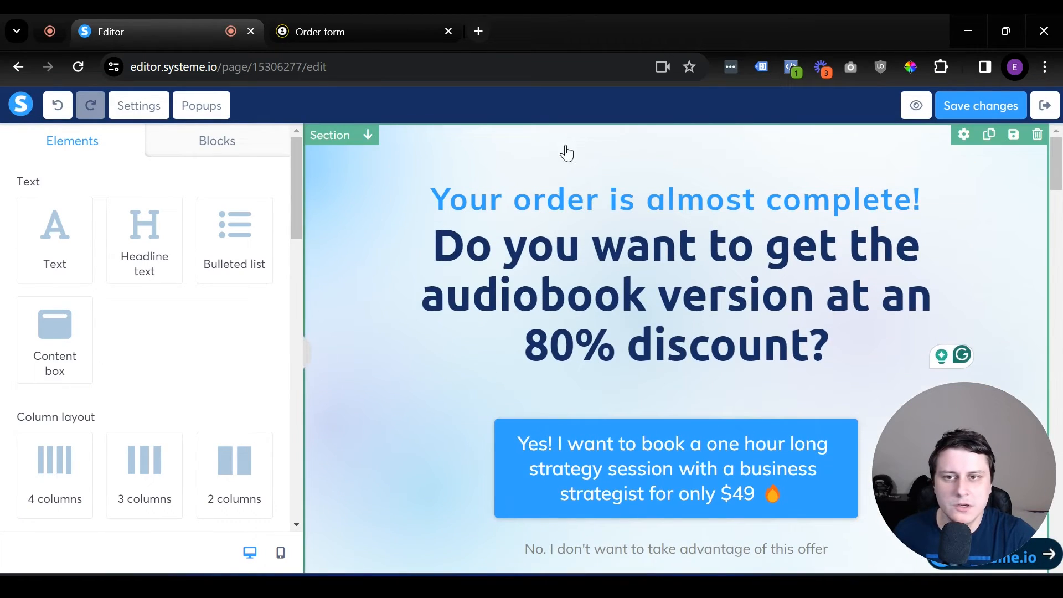
{"action": "left_click", "coordinate": [649, 158]}
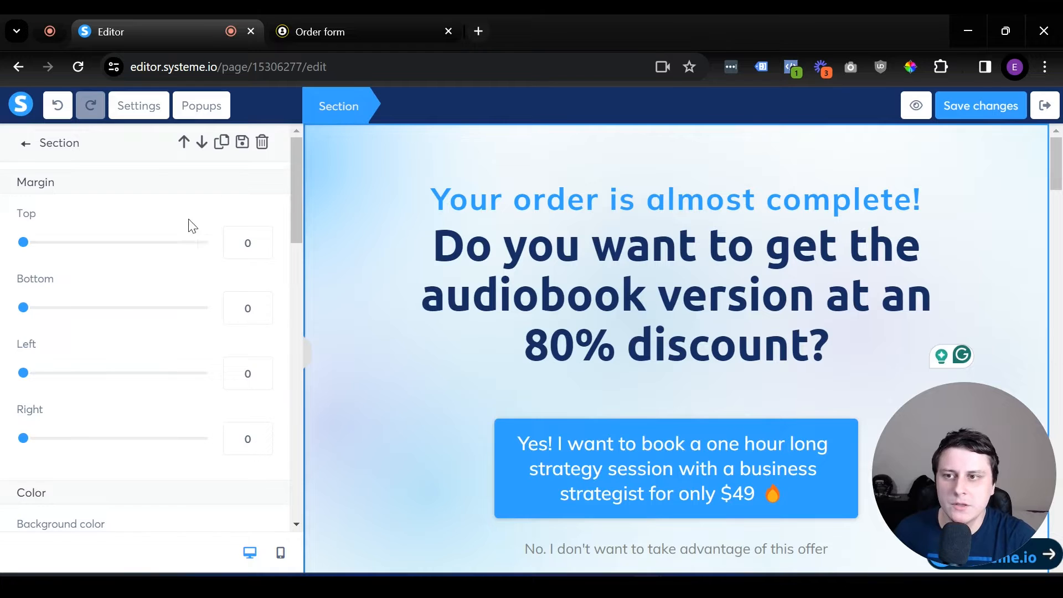
{"action": "scroll", "coordinate": [117, 306], "scroll_direction": "down", "scroll_amount": 6}
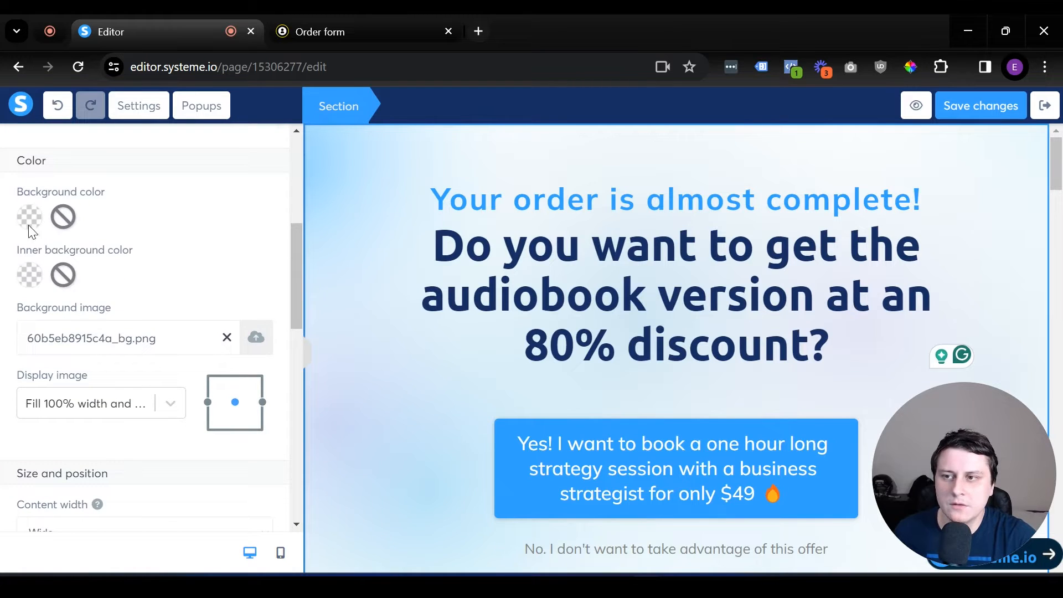
{"action": "left_click", "coordinate": [256, 337]}
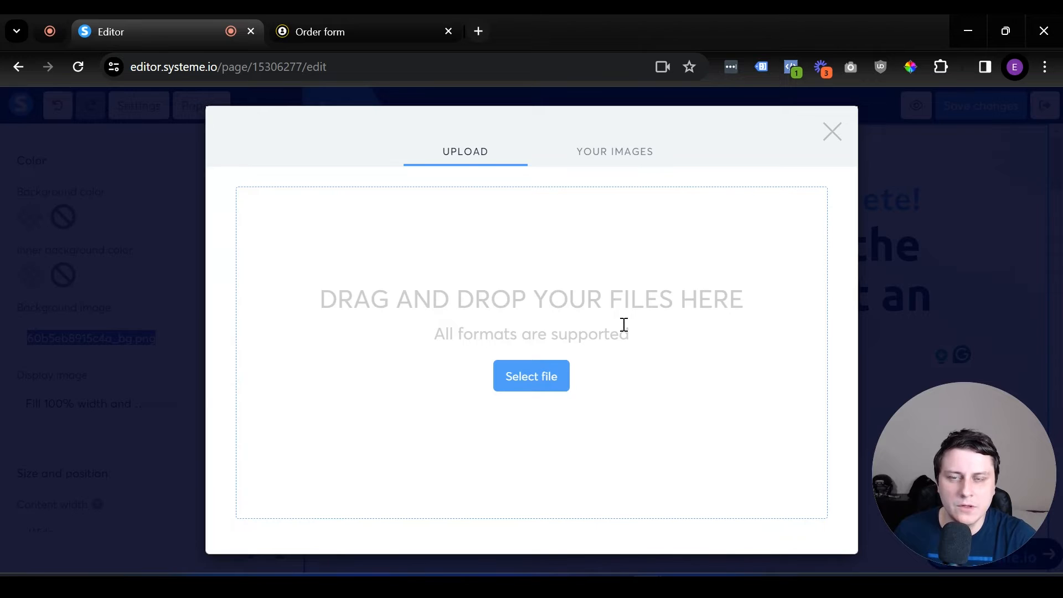
{"action": "left_click", "coordinate": [615, 154]}
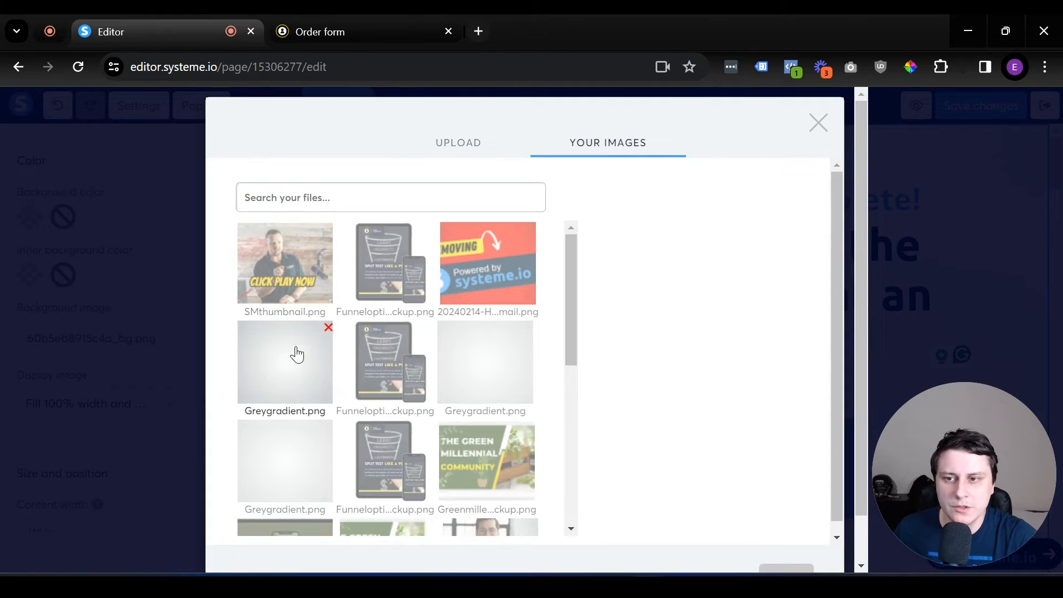
{"action": "left_click", "coordinate": [294, 354]}
{"action": "scroll", "coordinate": [780, 497], "scroll_direction": "down", "scroll_amount": 2}
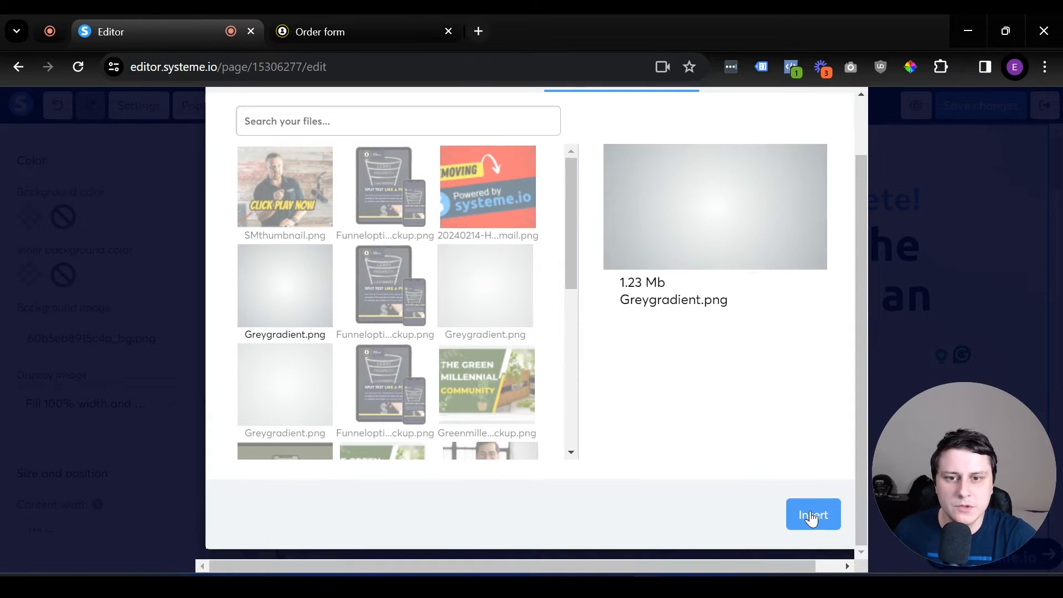
{"action": "left_click", "coordinate": [816, 518]}
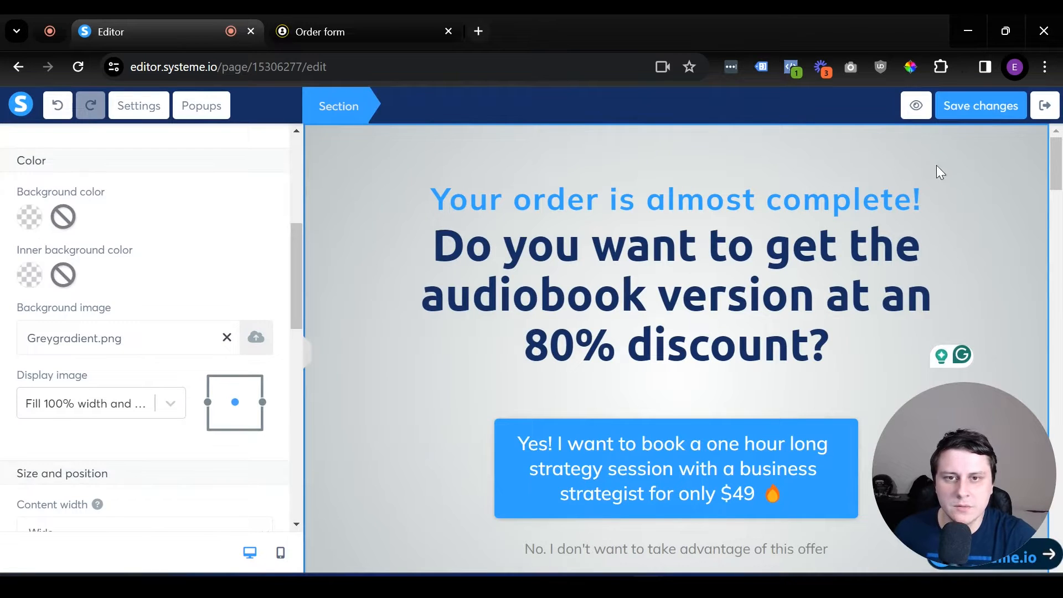
- Change the text colour of the "Your order is almost complete!" line to black
{"action": "triple_click", "coordinate": [813, 201]}
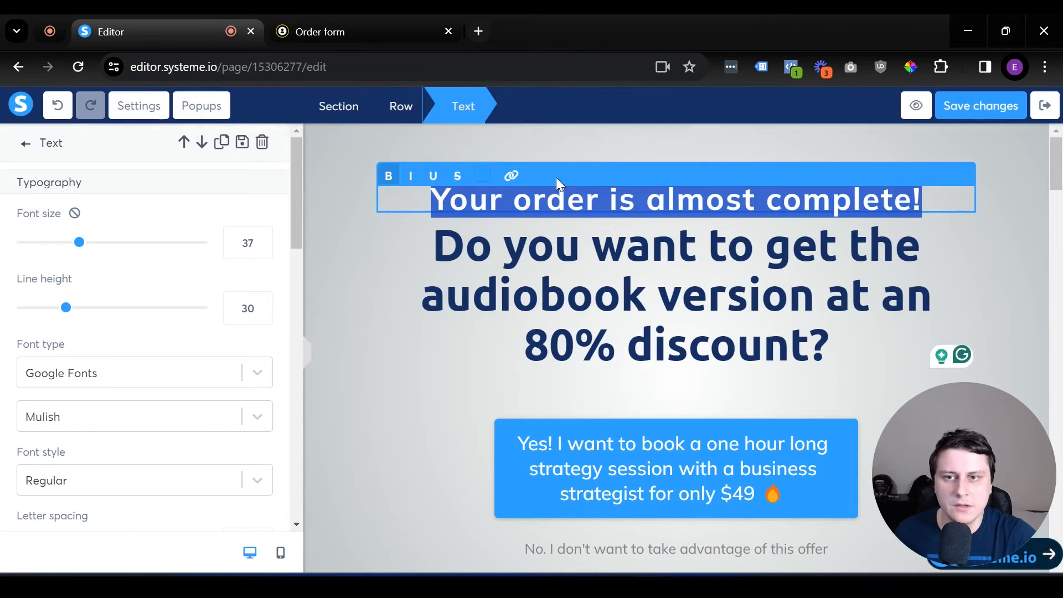
{"action": "left_click", "coordinate": [483, 175]}
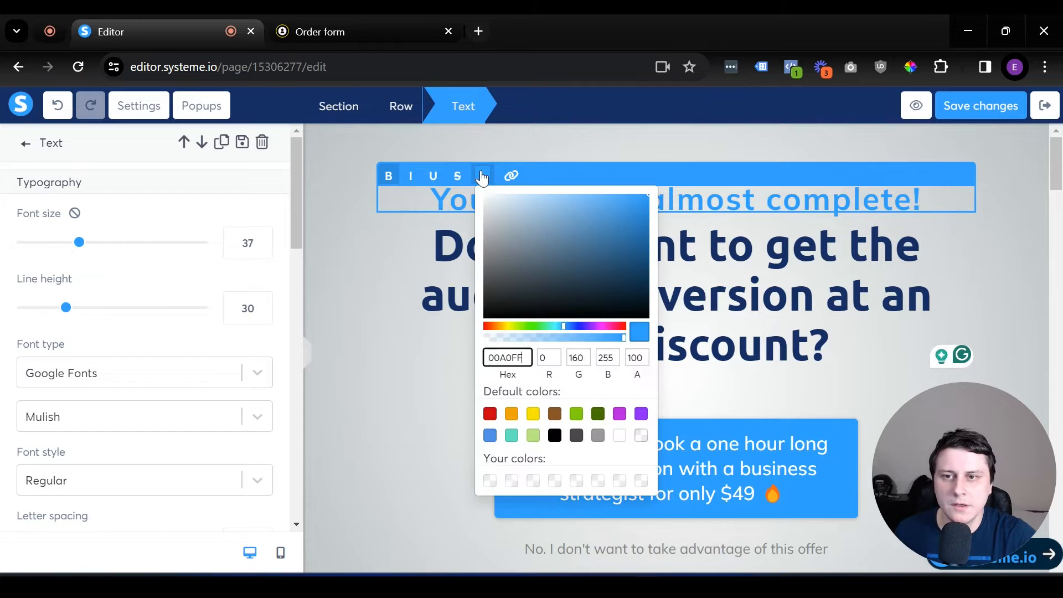
{"action": "left_click", "coordinate": [555, 436]}
{"action": "left_click", "coordinate": [408, 370]}
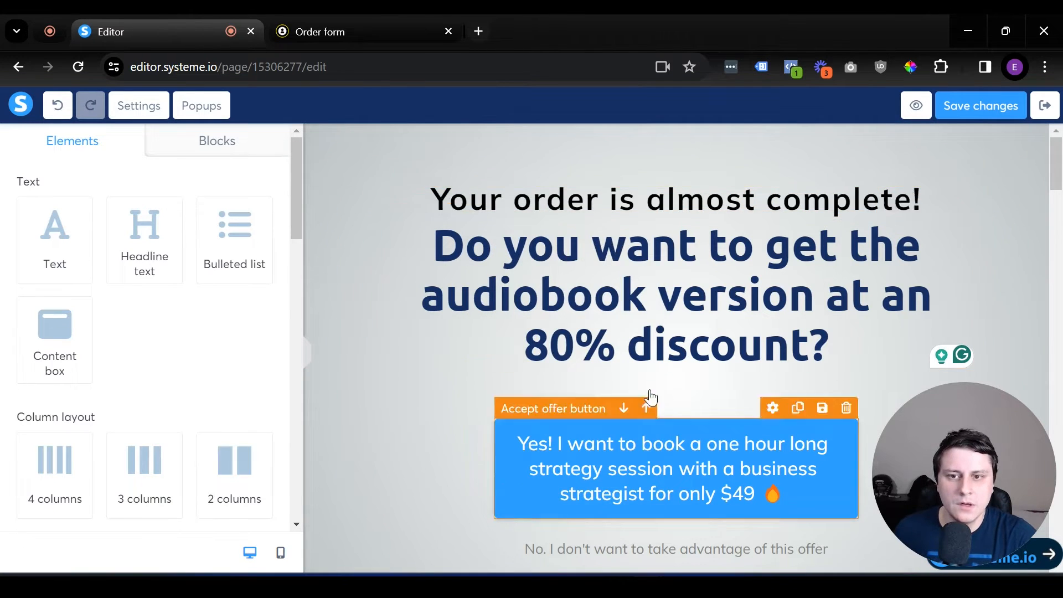
- Set the background colour of the accept offer button below the main headline to the light green default colour
{"action": "scroll", "coordinate": [641, 373], "scroll_direction": "down", "scroll_amount": 2}
{"action": "scroll", "coordinate": [639, 371], "scroll_direction": "up", "scroll_amount": 1}
{"action": "scroll", "coordinate": [639, 373], "scroll_direction": "up", "scroll_amount": 1}
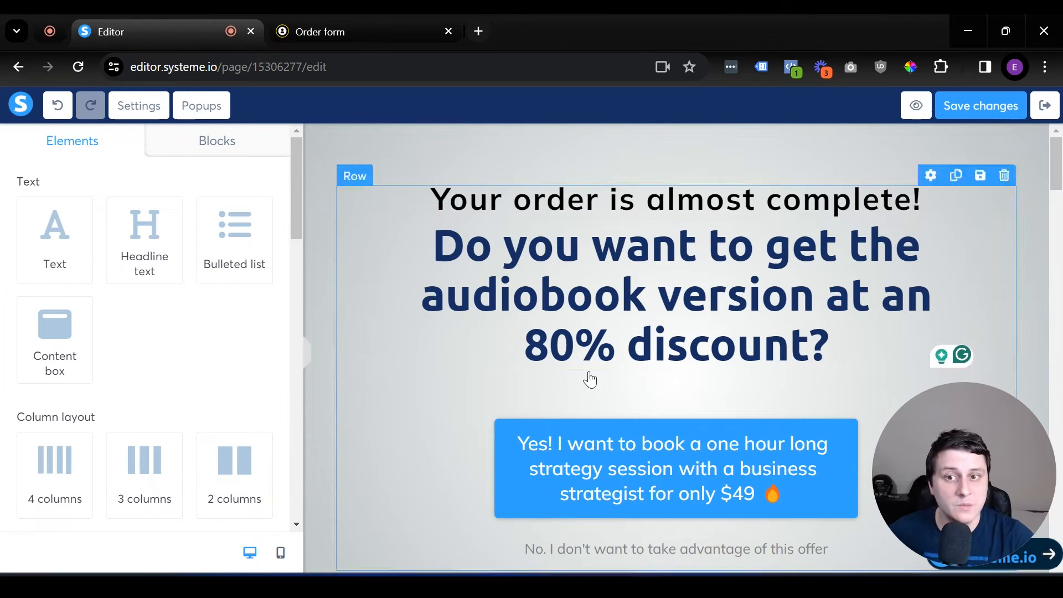
{"action": "left_click", "coordinate": [710, 506]}
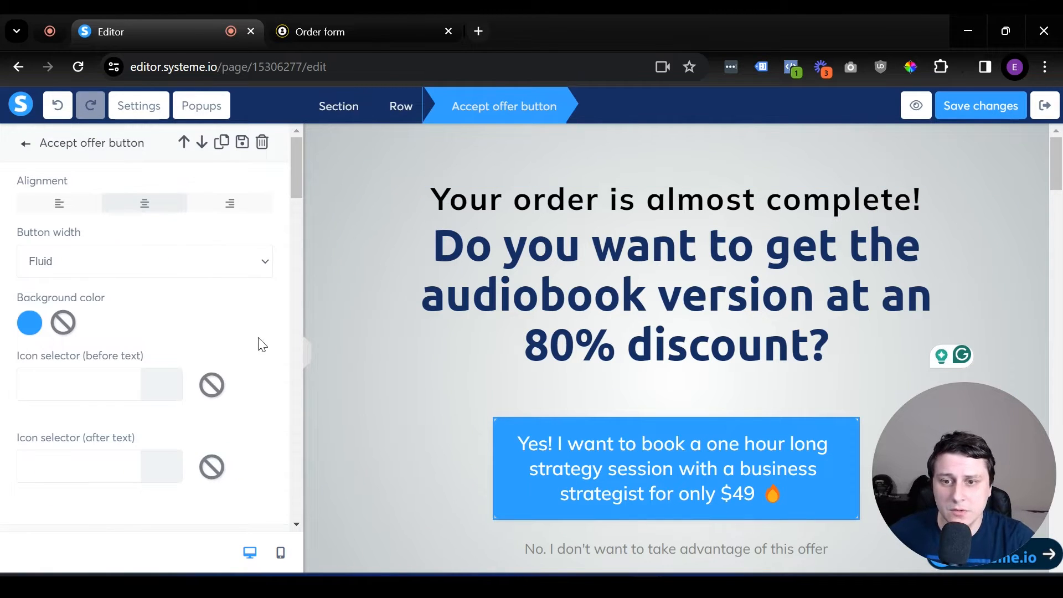
{"action": "left_click", "coordinate": [29, 324]}
{"action": "left_click", "coordinate": [181, 396]}
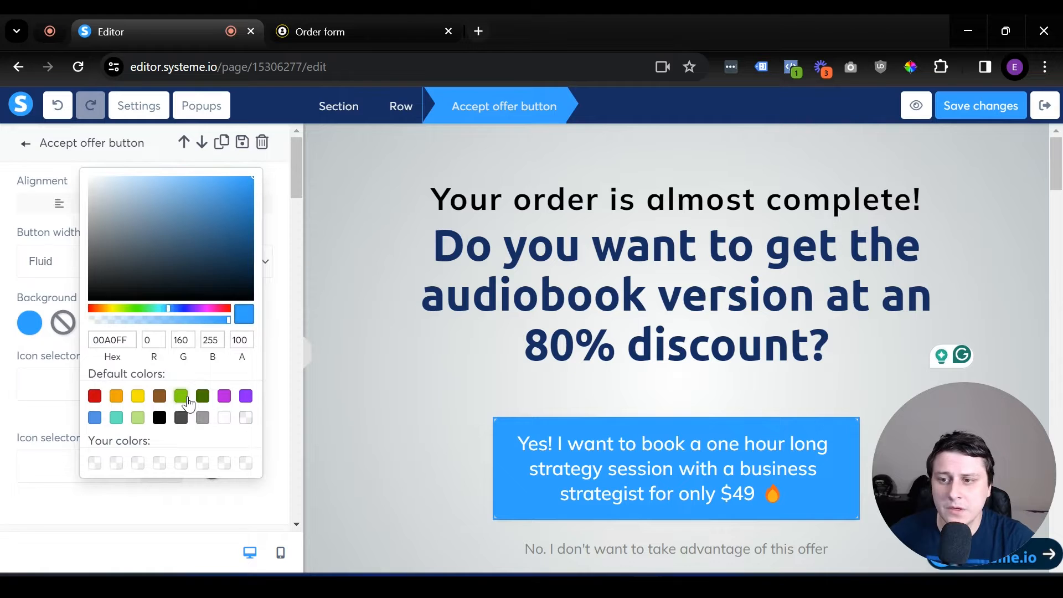
{"action": "left_click", "coordinate": [440, 450]}
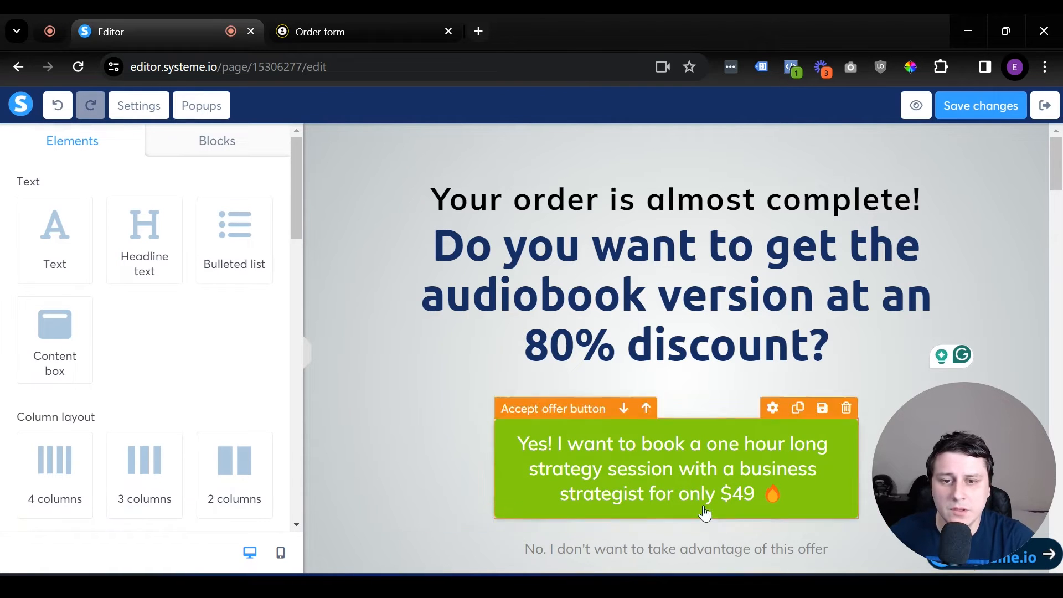
- Set the background colour of the decline offer button below the accept button to red (D0021B)
{"action": "left_click", "coordinate": [649, 545]}
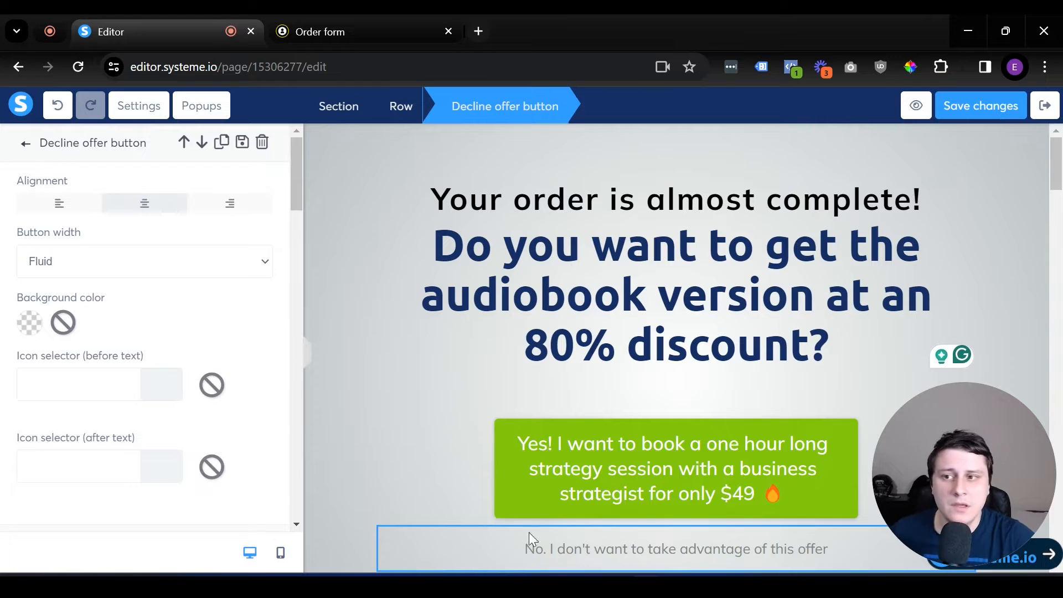
{"action": "left_click", "coordinate": [27, 325]}
{"action": "left_click", "coordinate": [97, 395]}
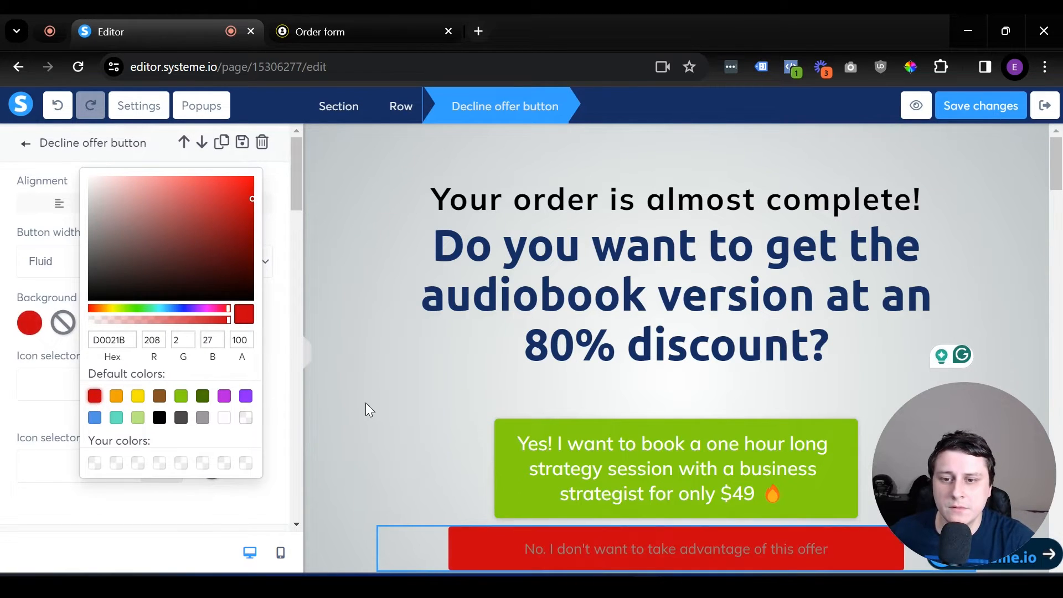
{"action": "left_click", "coordinate": [37, 389]}
{"action": "left_click", "coordinate": [221, 311]}
- Change the text colour of the red decline offer button to white
{"action": "scroll", "coordinate": [228, 313], "scroll_direction": "down", "scroll_amount": 1}
{"action": "scroll", "coordinate": [228, 316], "scroll_direction": "down", "scroll_amount": 10}
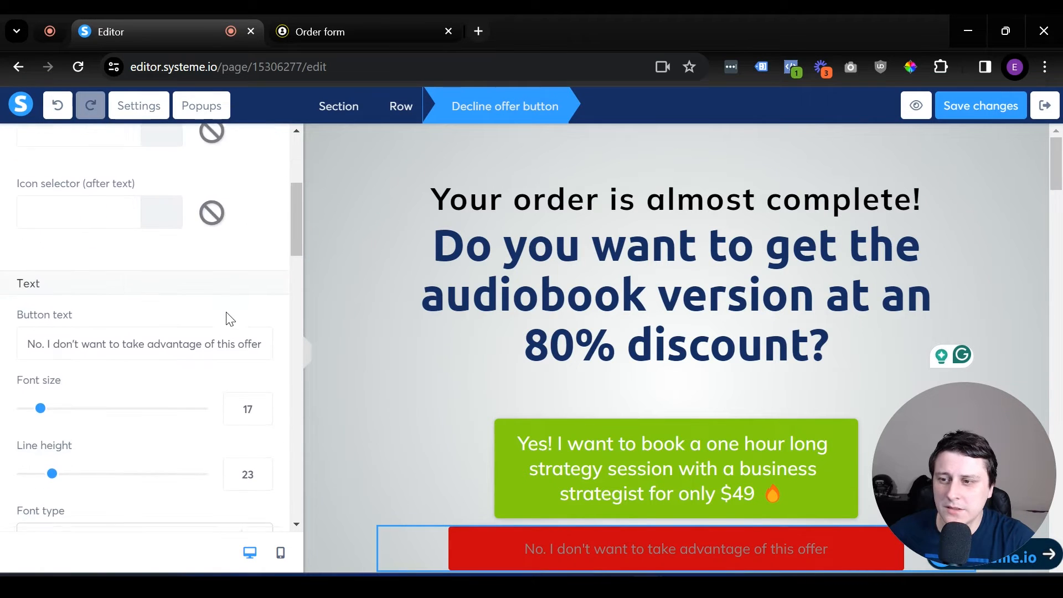
{"action": "left_click", "coordinate": [30, 272]}
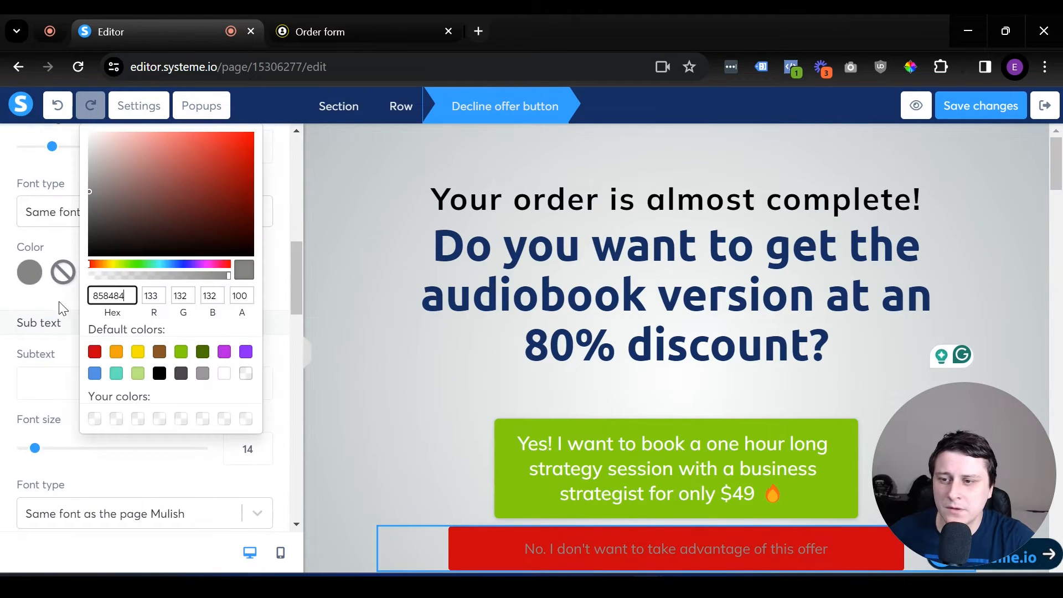
{"action": "left_click", "coordinate": [94, 351]}
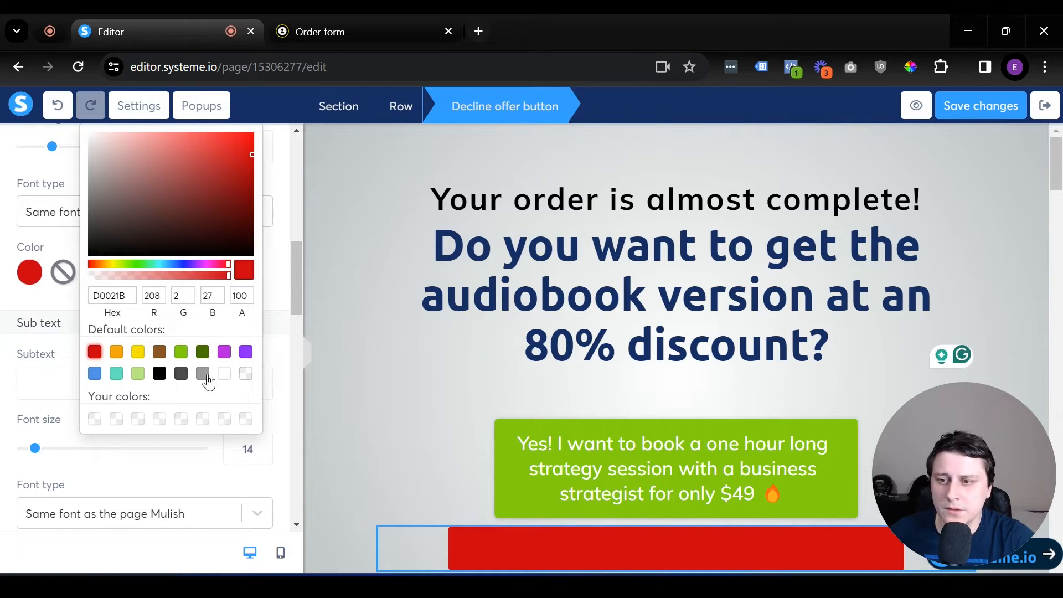
{"action": "left_click", "coordinate": [224, 373]}
{"action": "left_click", "coordinate": [467, 349]}
{"action": "left_click", "coordinate": [726, 490]}
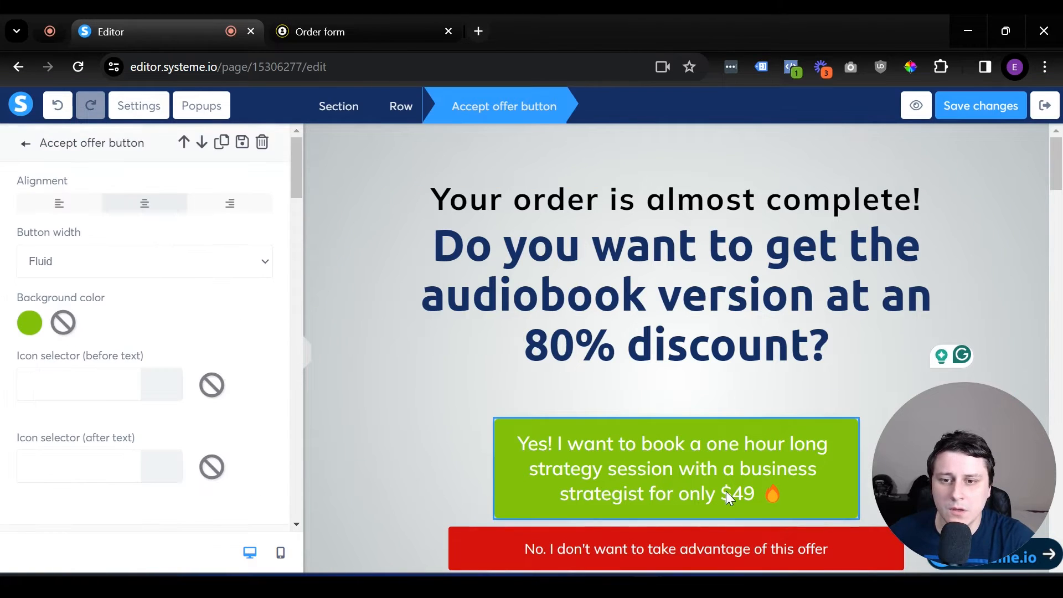
{"action": "left_click", "coordinate": [447, 479]}
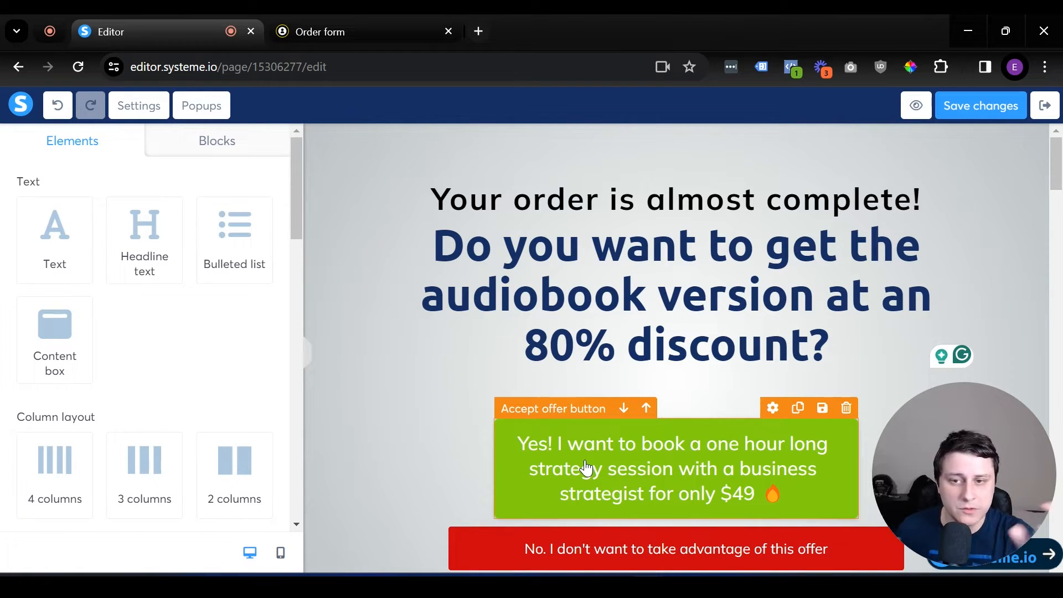
- Reduce the top padding of the page's first section to 0
{"action": "left_click", "coordinate": [556, 176]}
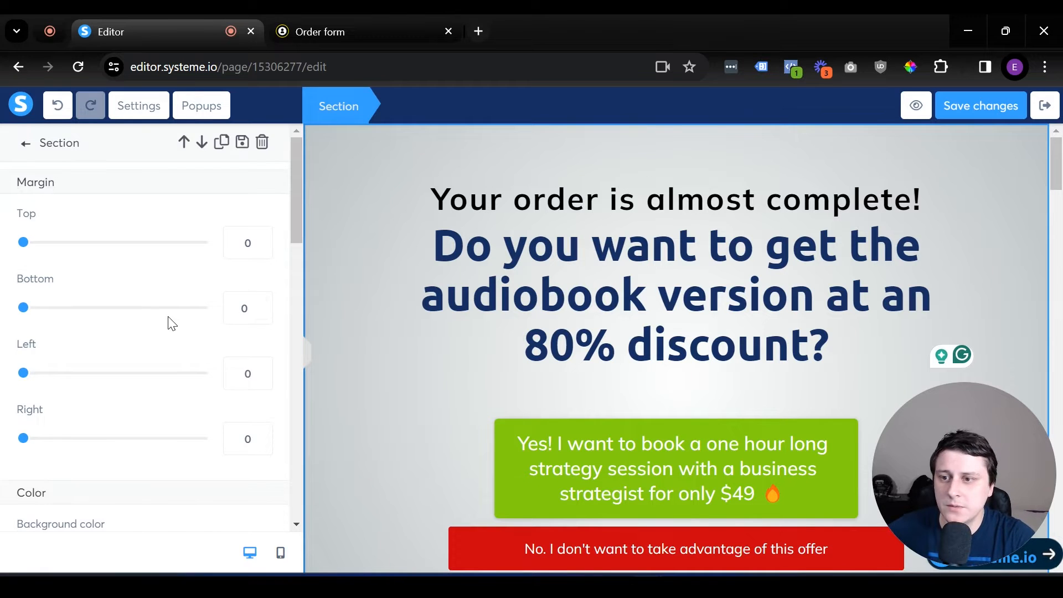
{"action": "scroll", "coordinate": [161, 324], "scroll_direction": "down", "scroll_amount": 10}
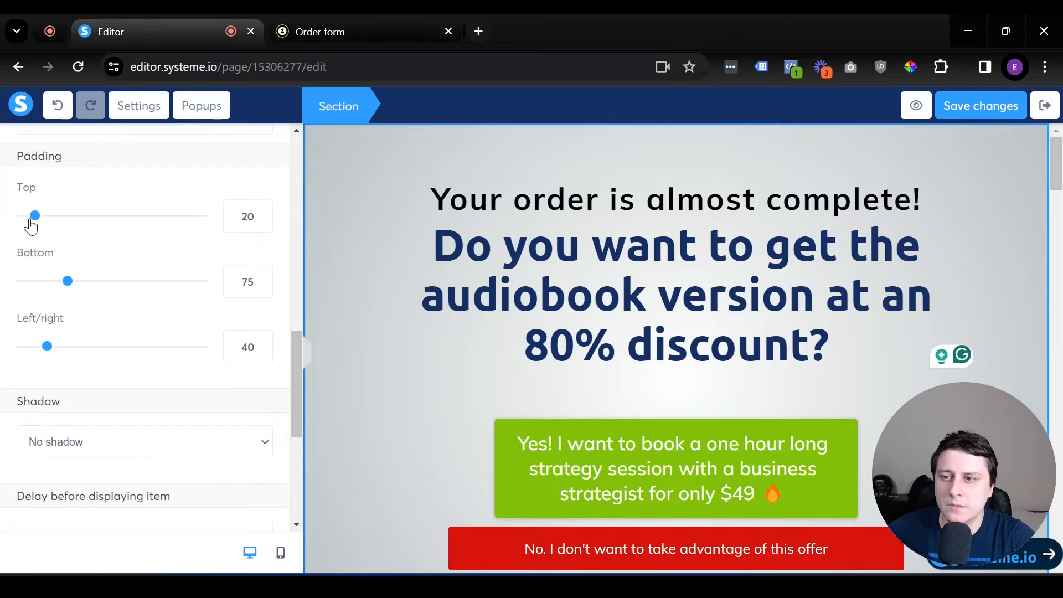
{"action": "left_click_drag", "start_coordinate": [34, 218], "coordinate": [20, 217]}
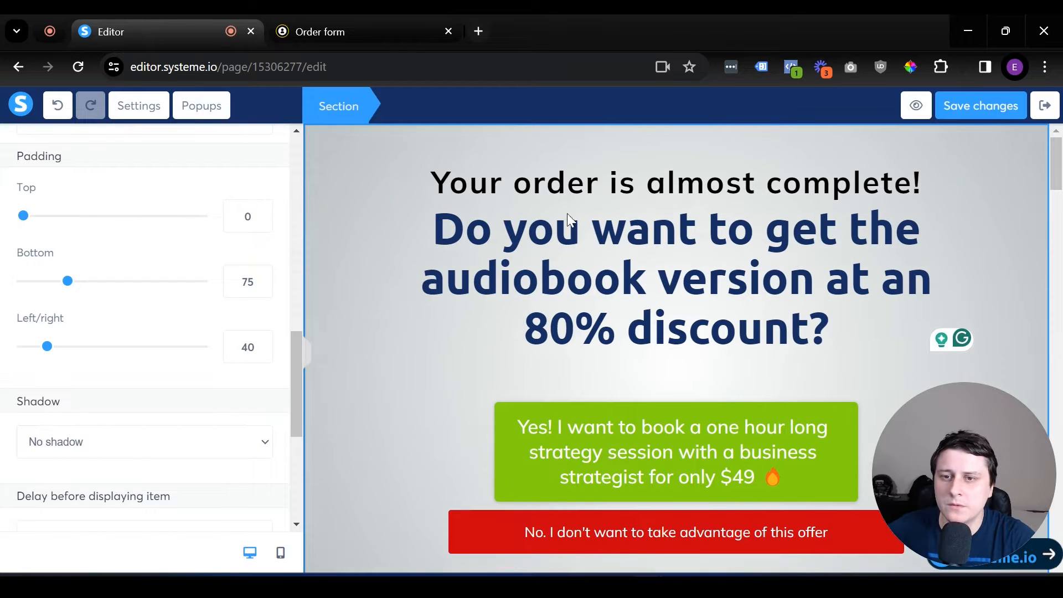
- Set the top margin of the row holding the order-almost-complete text and the main headline to 15
{"action": "triple_click", "coordinate": [571, 184]}
{"action": "scroll", "coordinate": [224, 279], "scroll_direction": "down", "scroll_amount": 12}
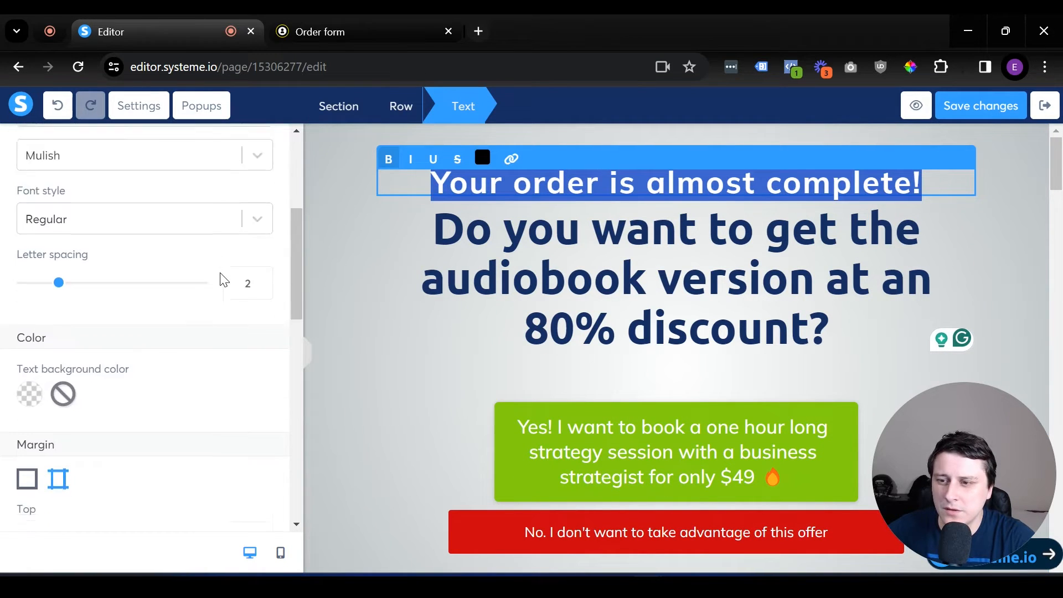
{"action": "left_click", "coordinate": [401, 350]}
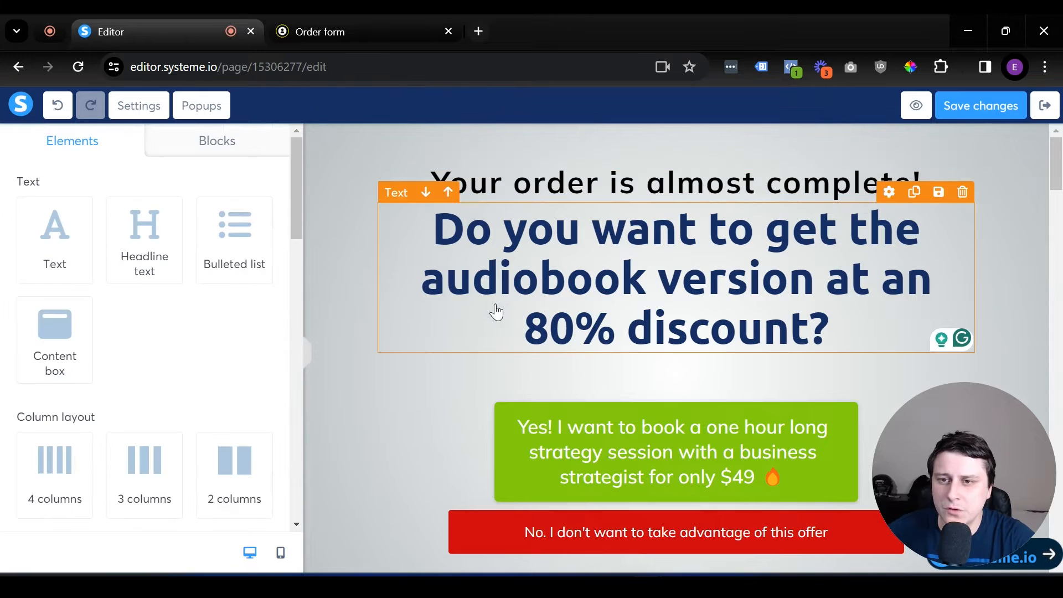
{"action": "left_click", "coordinate": [388, 207]}
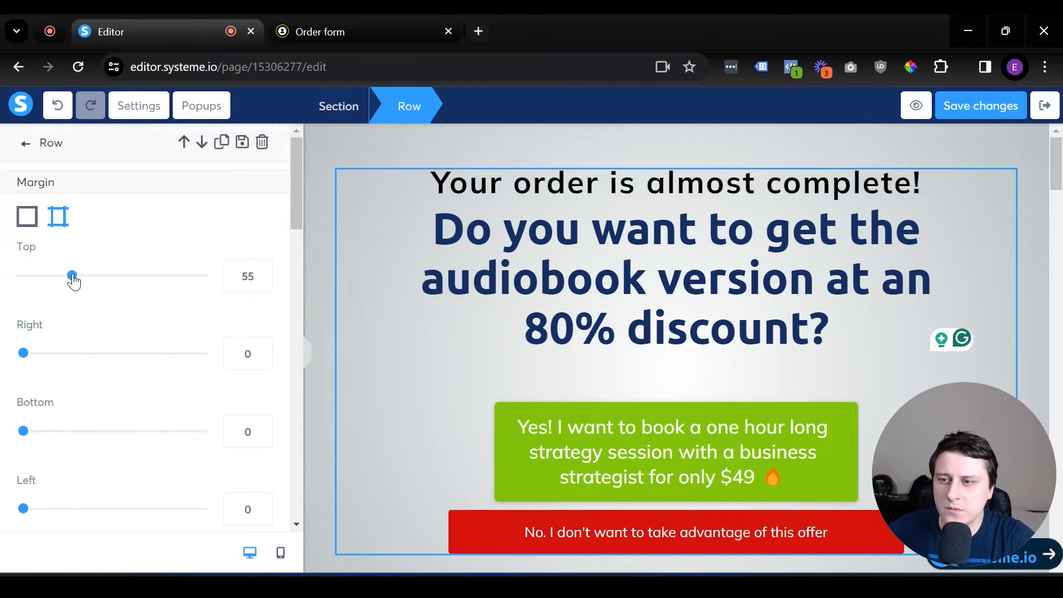
{"action": "left_click_drag", "start_coordinate": [74, 282], "coordinate": [17, 280]}
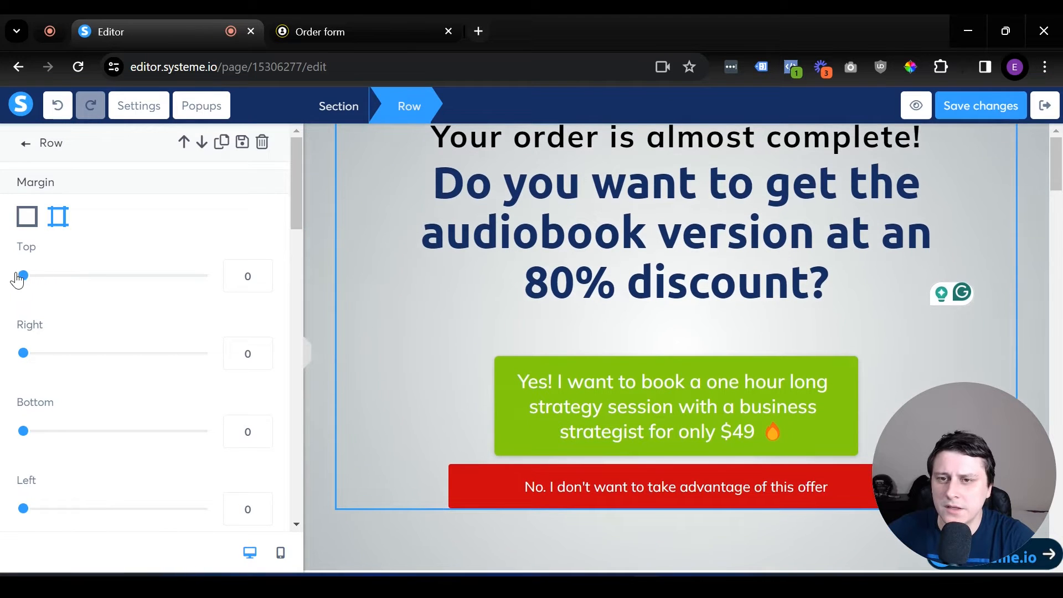
{"action": "left_click", "coordinate": [261, 272]}
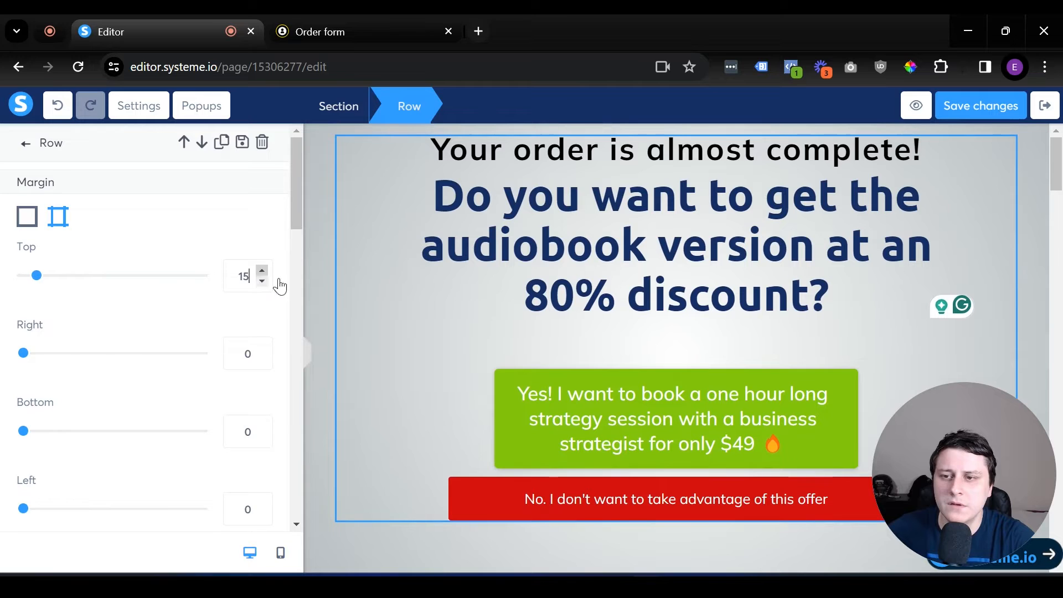
{"action": "left_click", "coordinate": [653, 226]}
- Look through the remaining sections of the upsell page, down to the final accept and decline offer buttons
{"action": "scroll", "coordinate": [712, 360], "scroll_direction": "down", "scroll_amount": 7}
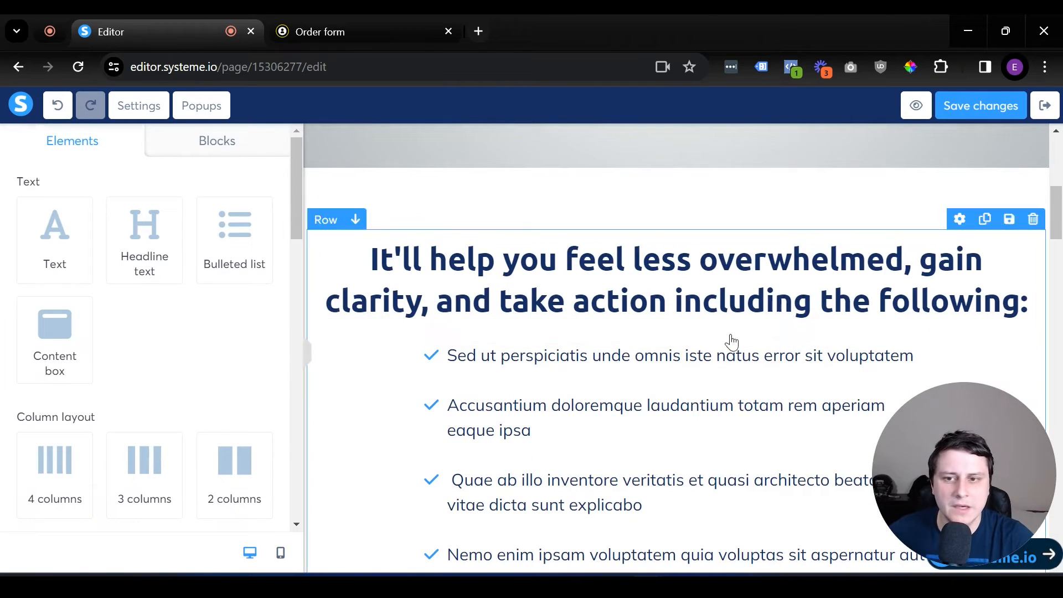
{"action": "scroll", "coordinate": [734, 382], "scroll_direction": "down", "scroll_amount": 12}
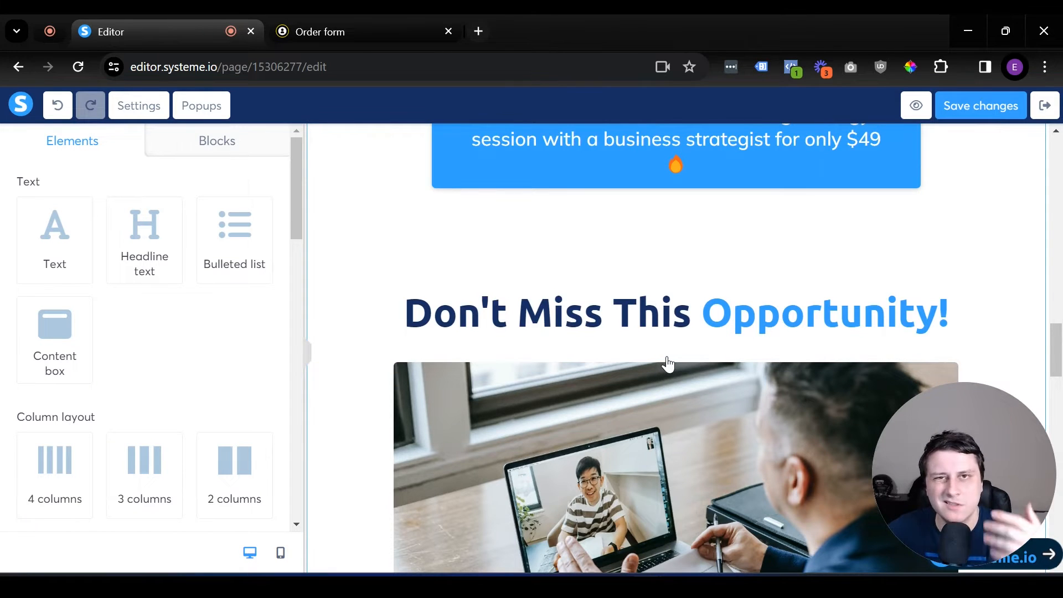
{"action": "scroll", "coordinate": [609, 355], "scroll_direction": "down", "scroll_amount": 10}
{"action": "scroll", "coordinate": [592, 264], "scroll_direction": "up", "scroll_amount": 4}
{"action": "scroll", "coordinate": [685, 305], "scroll_direction": "up", "scroll_amount": 5}
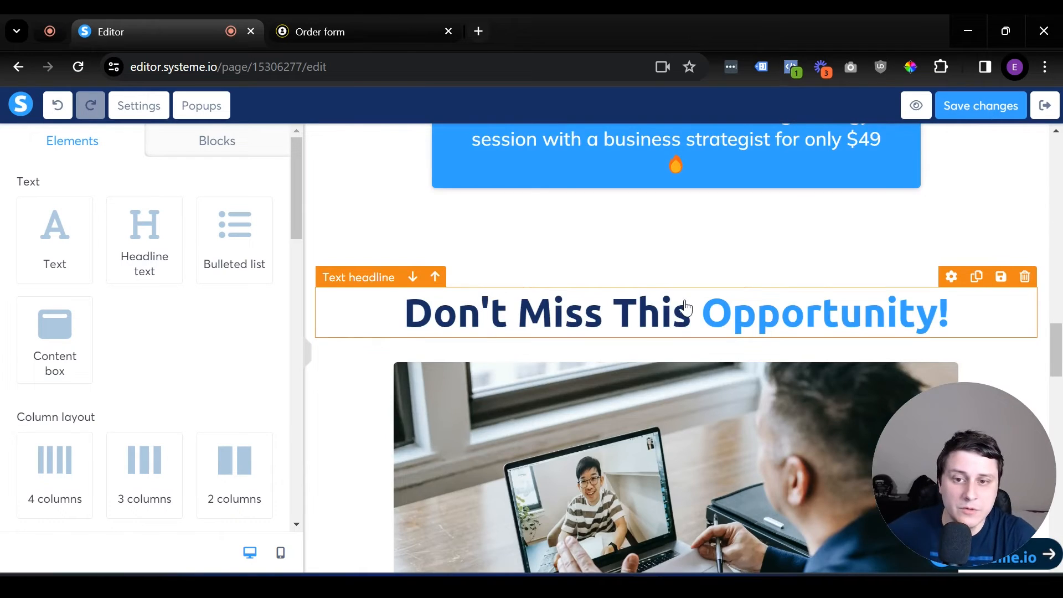
{"action": "scroll", "coordinate": [686, 307], "scroll_direction": "down", "scroll_amount": 8}
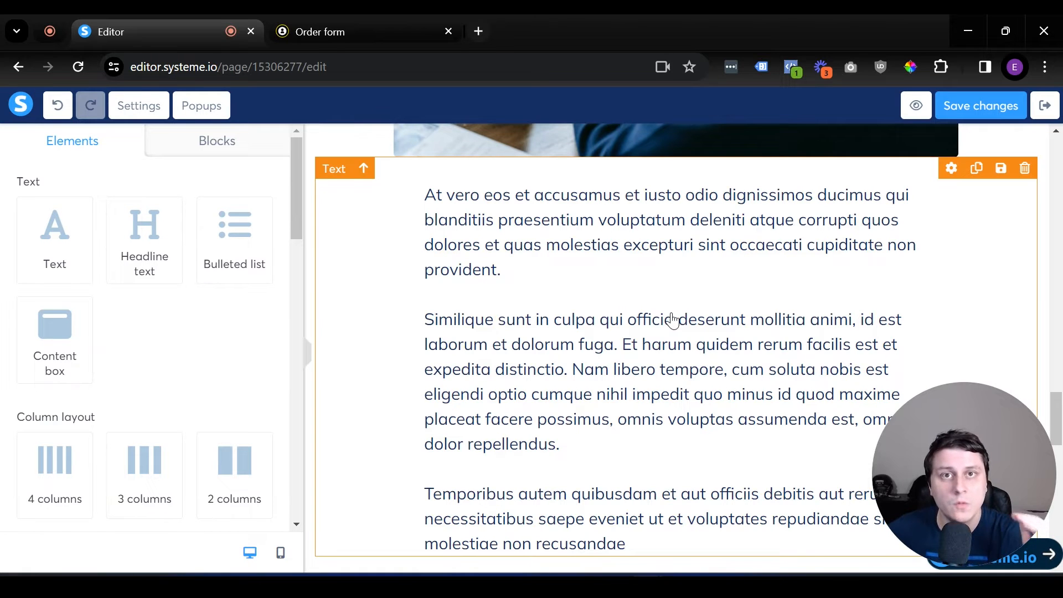
{"action": "scroll", "coordinate": [659, 316], "scroll_direction": "down", "scroll_amount": 10}
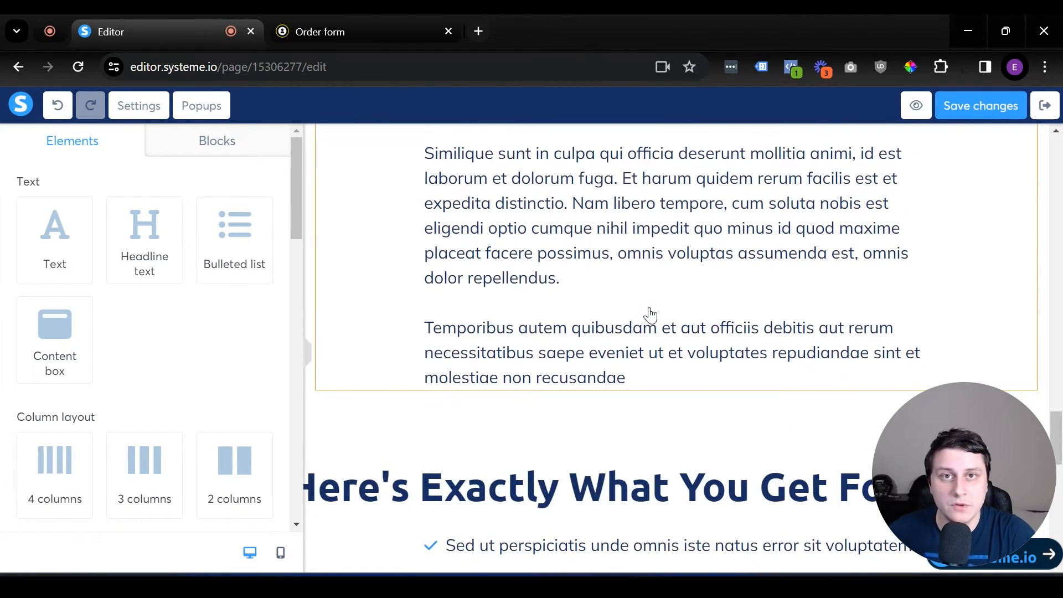
{"action": "scroll", "coordinate": [651, 314], "scroll_direction": "down", "scroll_amount": 6}
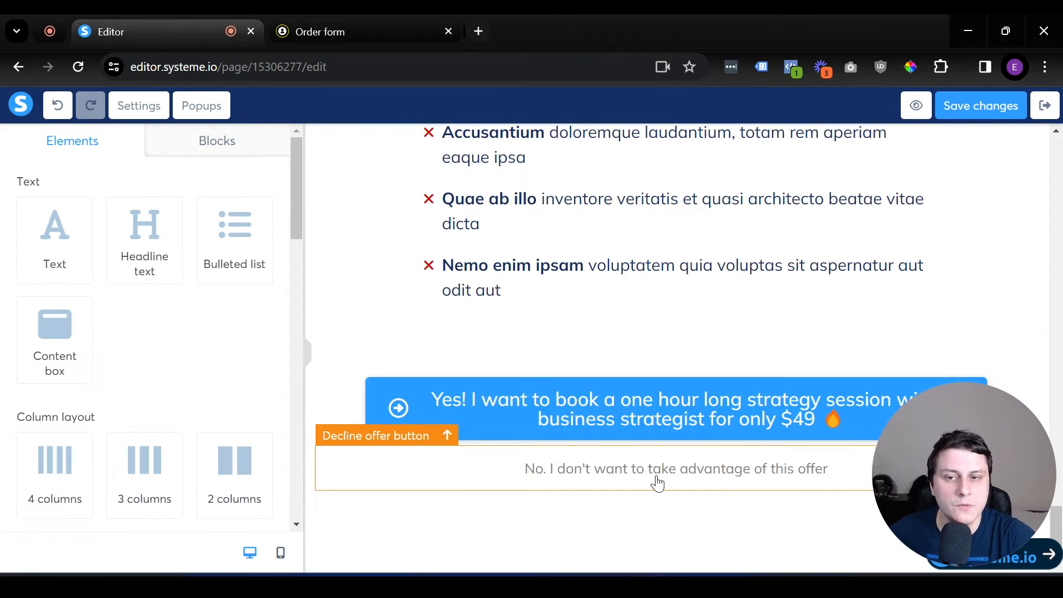
{"action": "scroll", "coordinate": [665, 479], "scroll_direction": "up", "scroll_amount": 8}
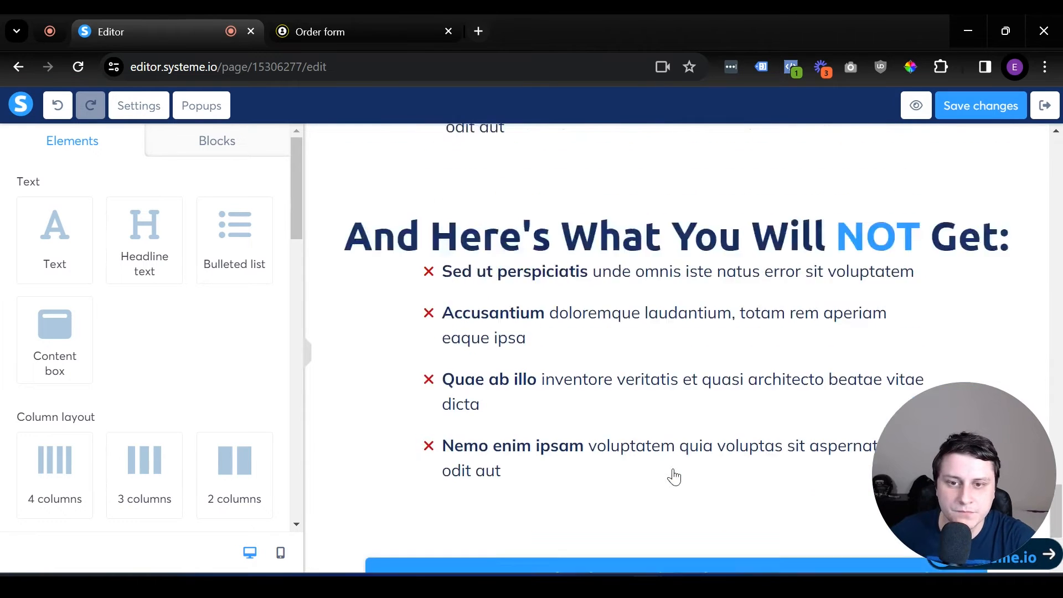
- Save the upsell page, check it in preview mode and return to the funnel's step configuration
{"action": "left_click", "coordinate": [981, 110]}
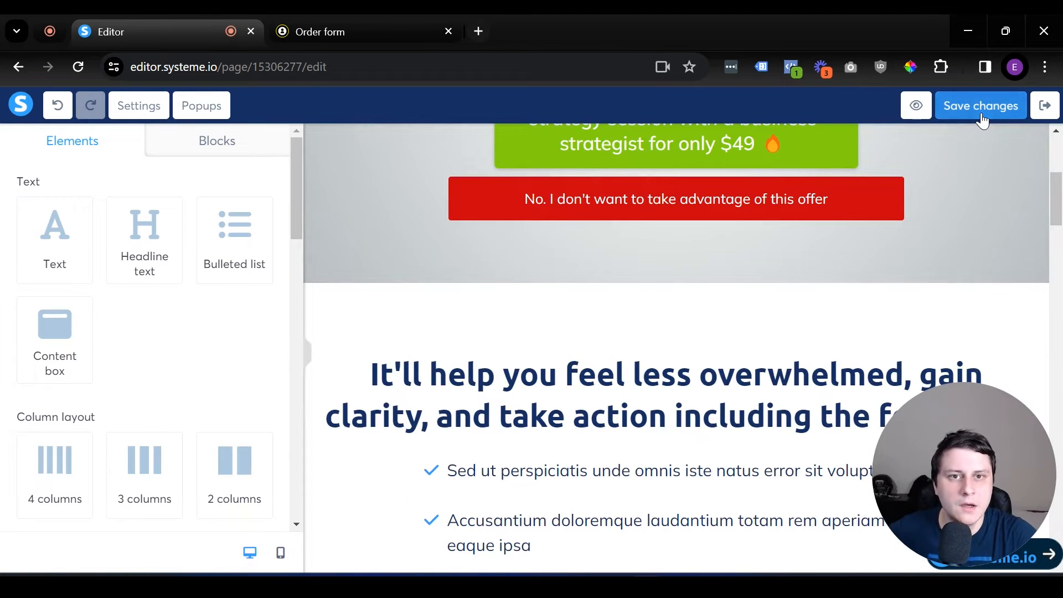
{"action": "left_click", "coordinate": [917, 105]}
{"action": "middle_click", "coordinate": [592, 14]}
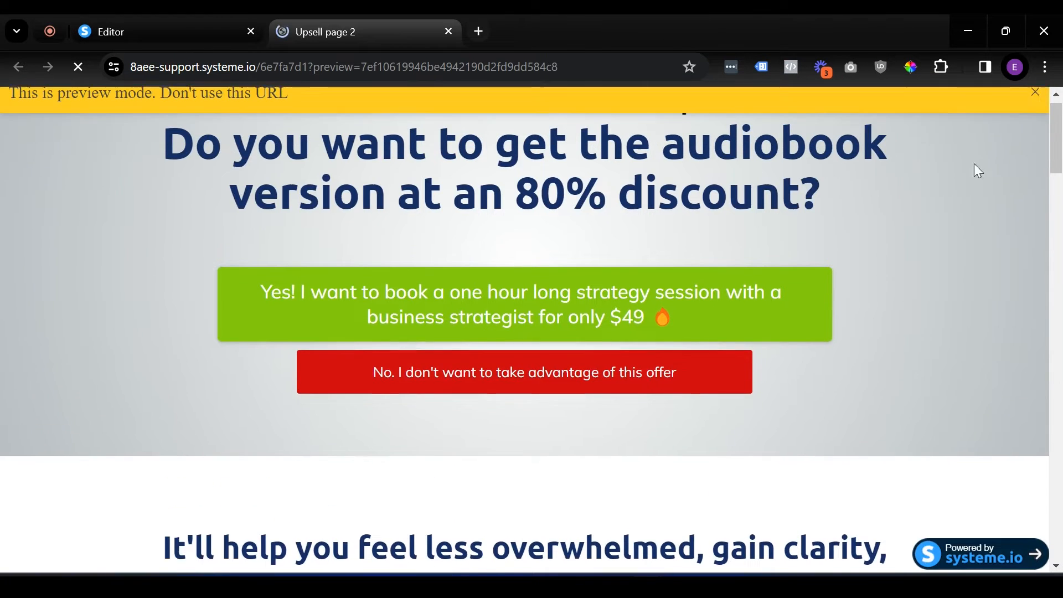
{"action": "left_click", "coordinate": [1036, 109]}
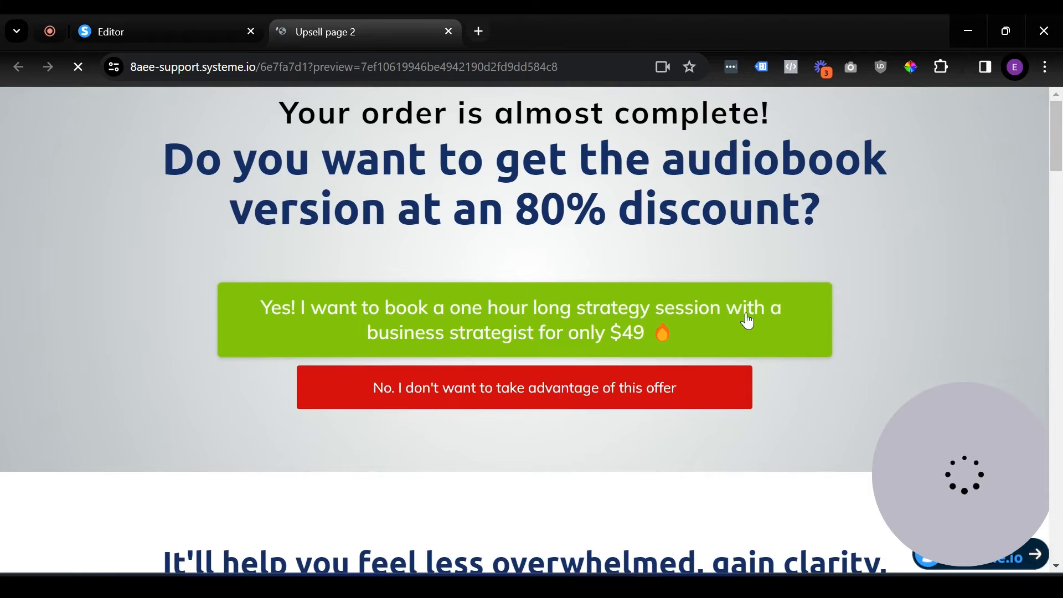
{"action": "scroll", "coordinate": [748, 316], "scroll_direction": "down", "scroll_amount": 10}
{"action": "scroll", "coordinate": [766, 319], "scroll_direction": "down", "scroll_amount": 5}
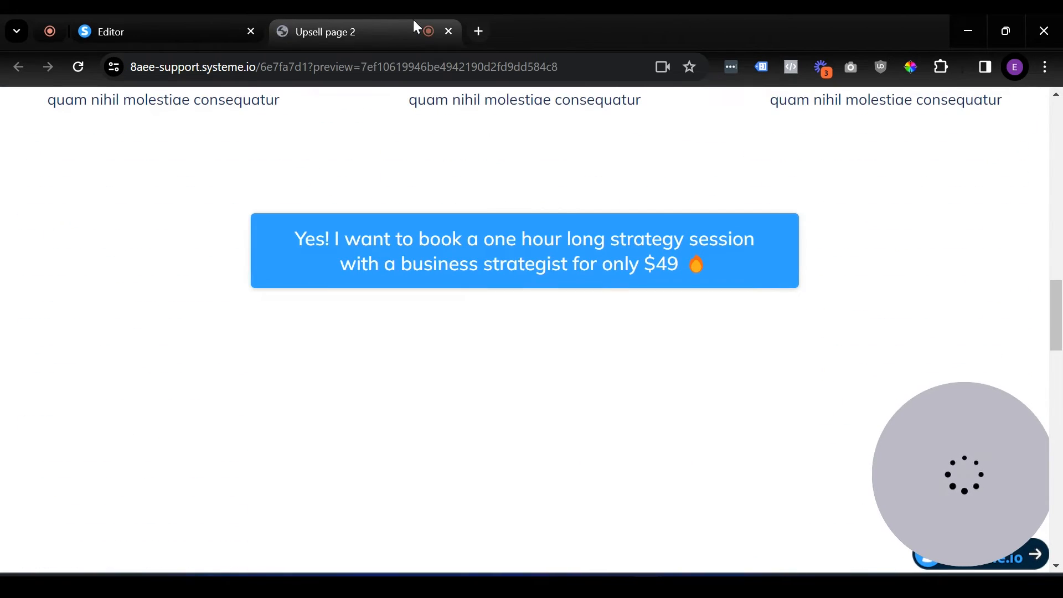
{"action": "middle_click", "coordinate": [413, 18]}
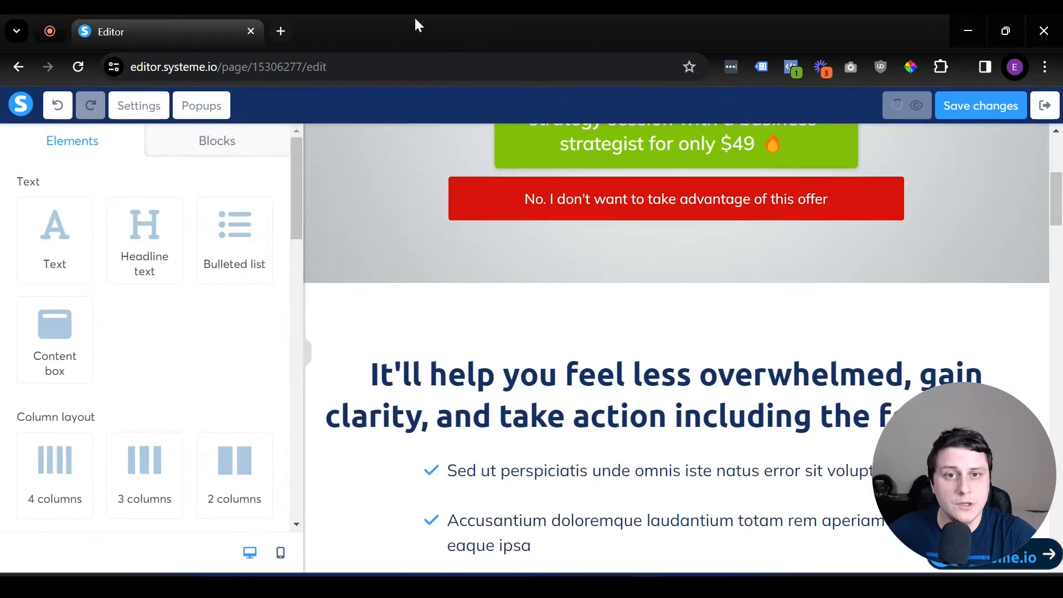
{"action": "left_click", "coordinate": [1046, 107]}
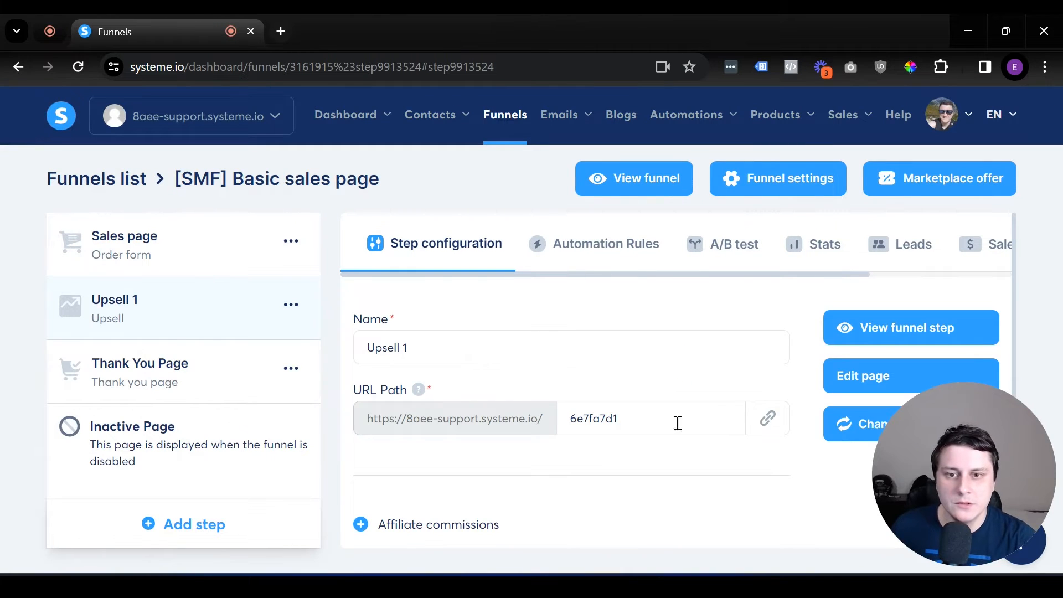
- Copy the Upsell 1 step's URL and open it in a new tab to check which page it loads
{"action": "left_click", "coordinate": [769, 421]}
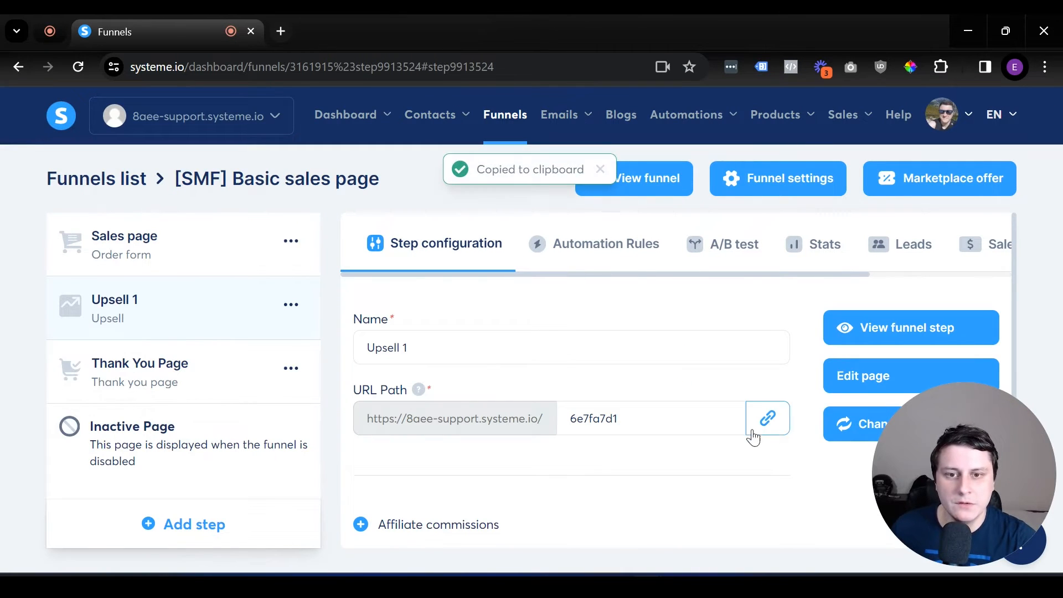
{"action": "left_click", "coordinate": [281, 31]}
{"action": "key", "text": "ctrl+v"}
{"action": "key", "text": "Return"}
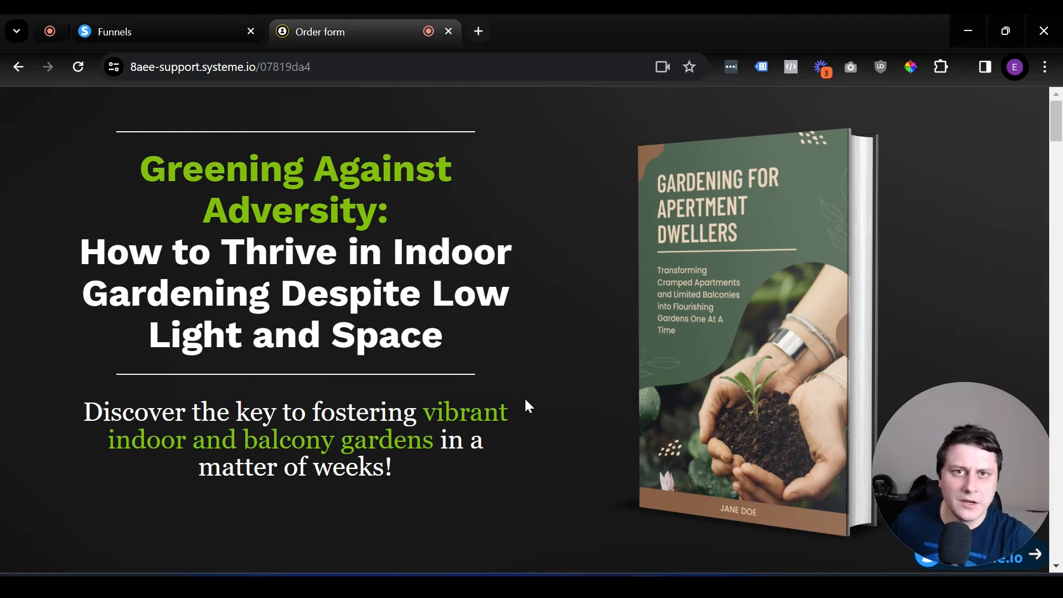
{"action": "middle_click", "coordinate": [401, 16]}
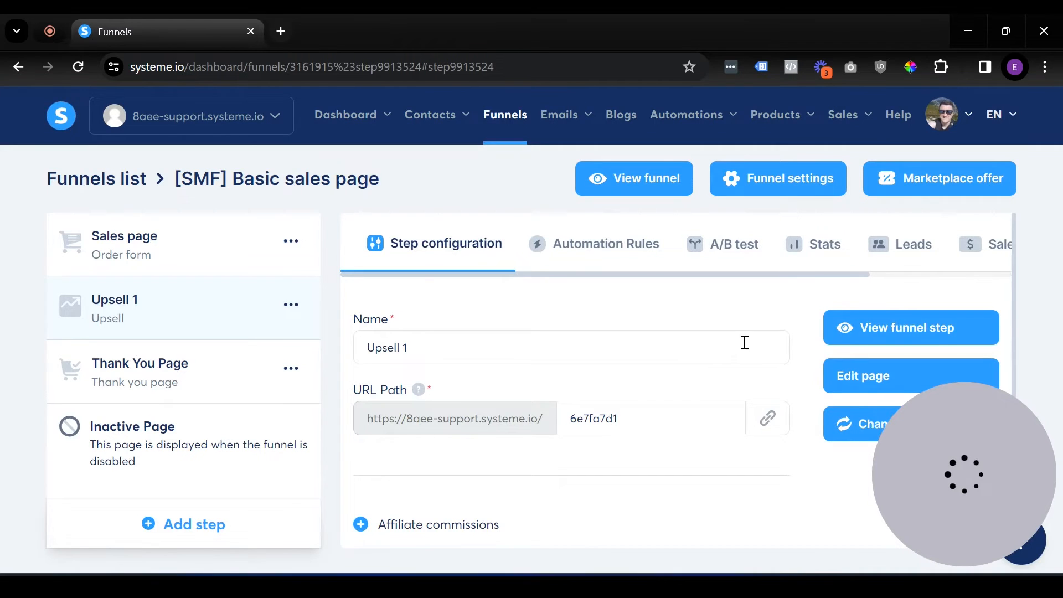
- Set the offer type of the Upsell 1 step to Digital product
{"action": "scroll", "coordinate": [734, 350], "scroll_direction": "down", "scroll_amount": 3}
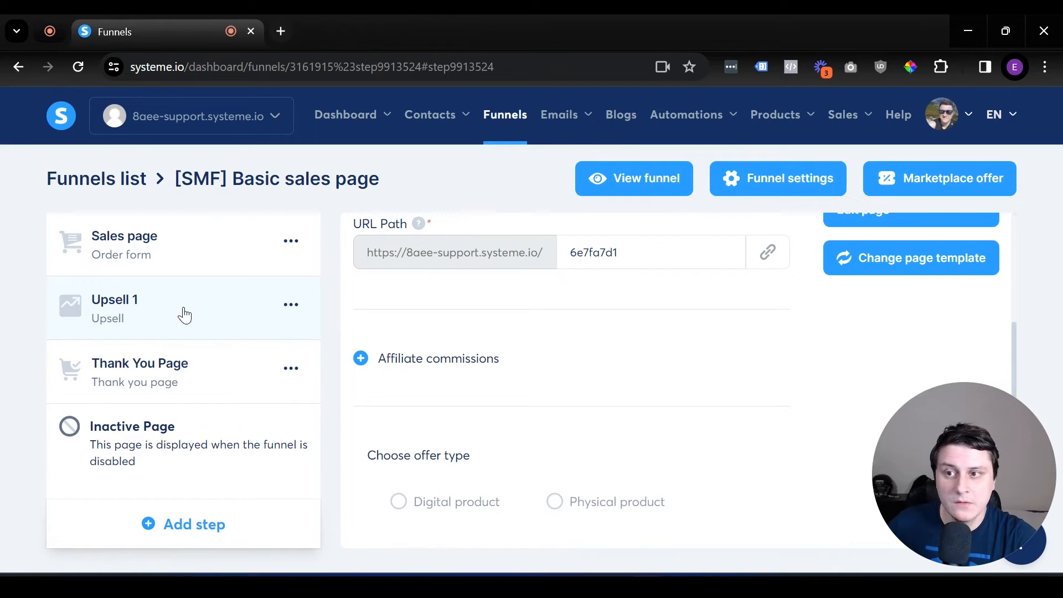
{"action": "scroll", "coordinate": [521, 352], "scroll_direction": "down", "scroll_amount": 1}
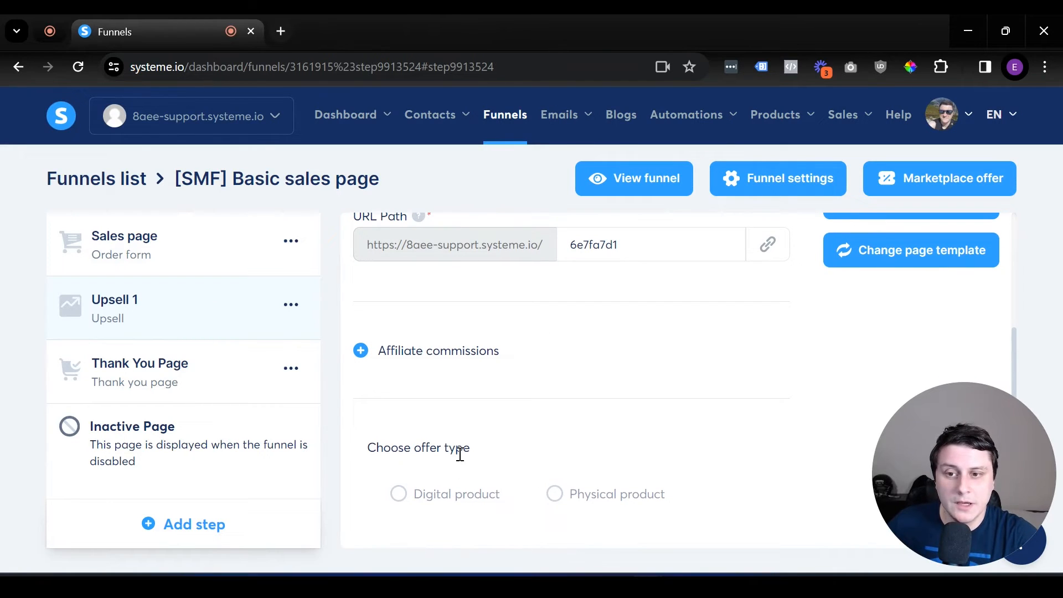
{"action": "left_click", "coordinate": [399, 496]}
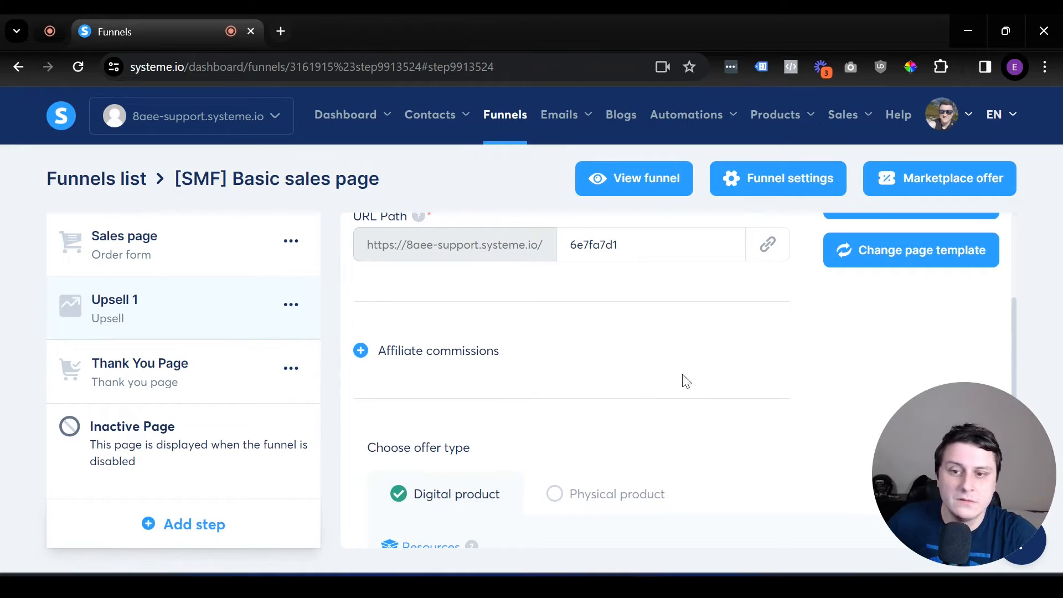
{"action": "scroll", "coordinate": [684, 380], "scroll_direction": "down", "scroll_amount": 3}
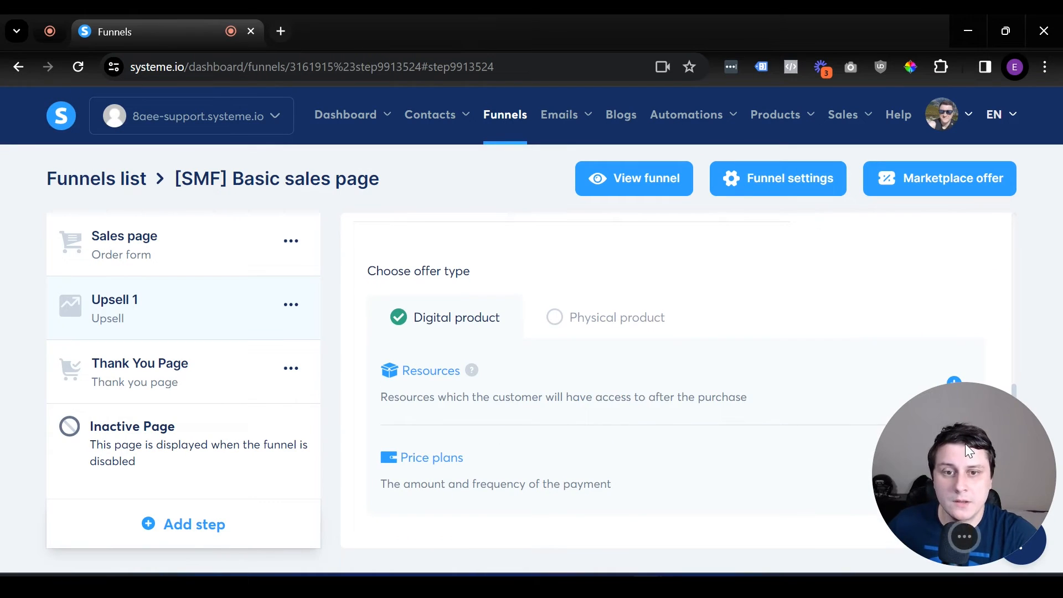
{"action": "left_click_drag", "start_coordinate": [965, 444], "coordinate": [87, 499]}
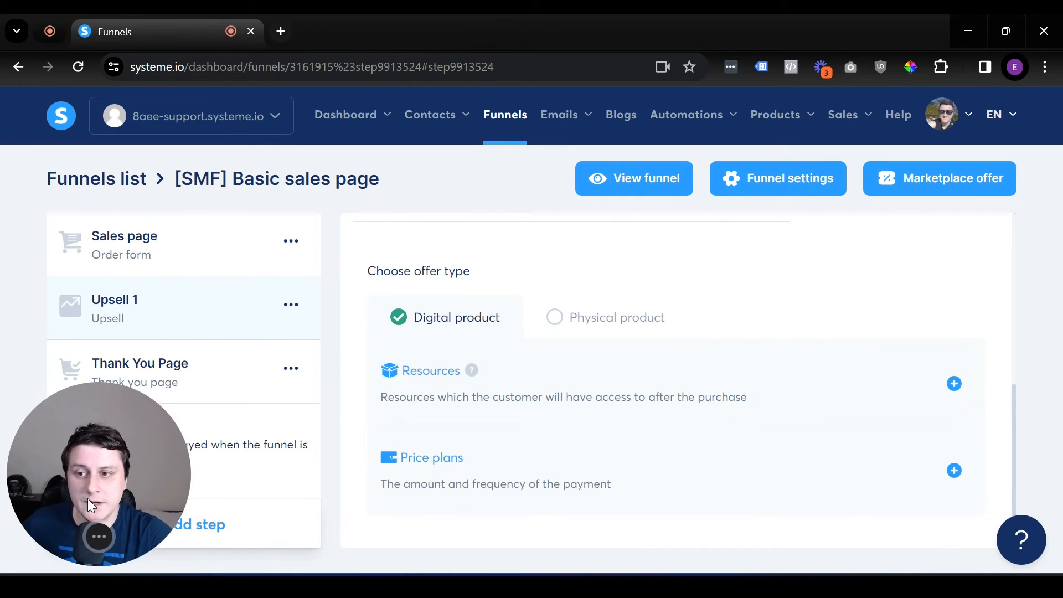
- Add a Courses resource to the digital product offer and choose the course "How to set up a course"
{"action": "left_click", "coordinate": [954, 384]}
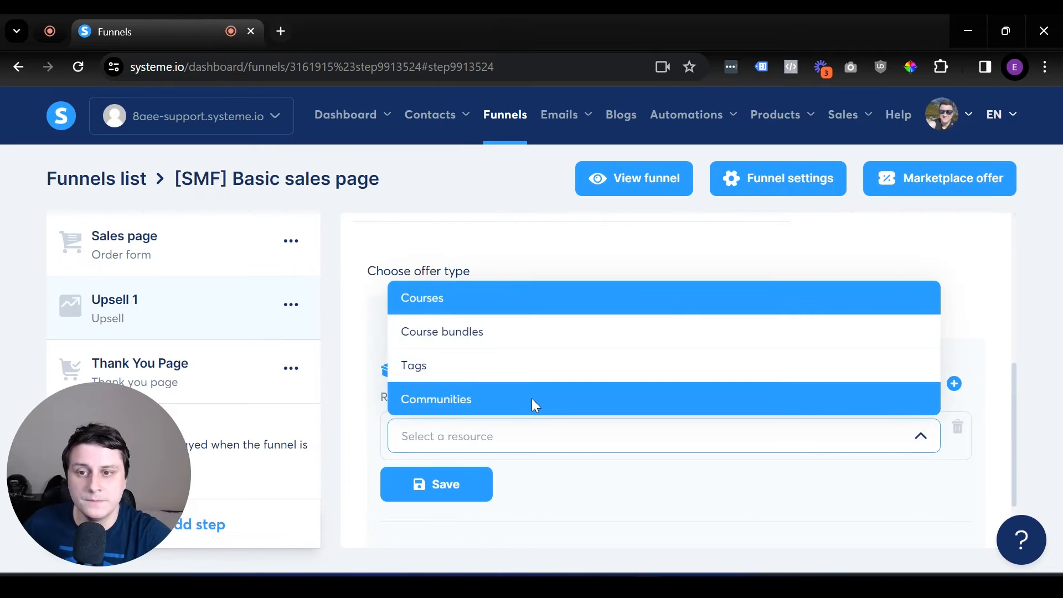
{"action": "left_click", "coordinate": [518, 304]}
{"action": "left_click", "coordinate": [522, 490]}
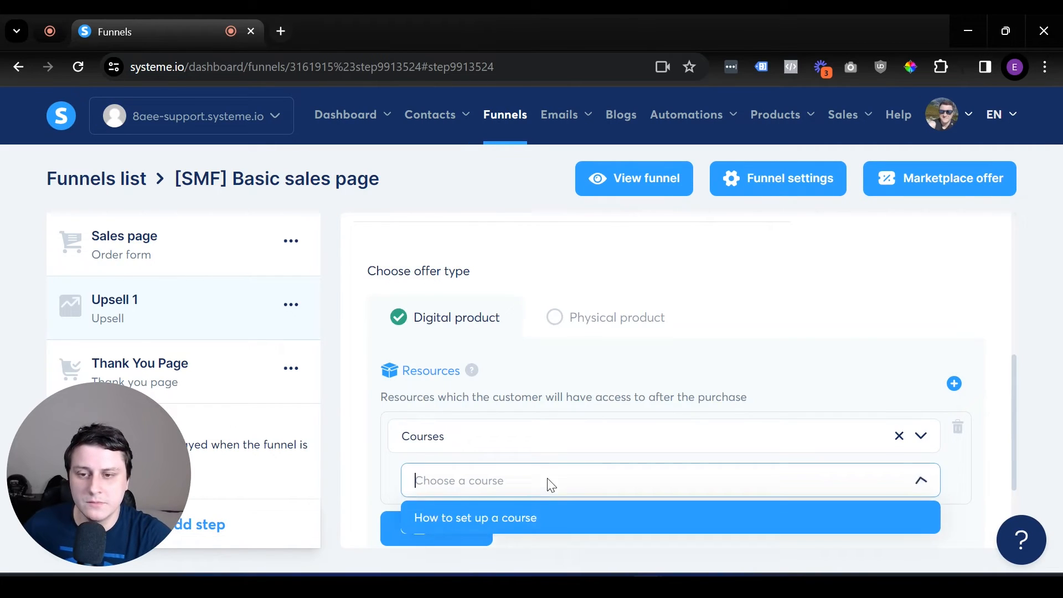
{"action": "left_click", "coordinate": [536, 385]}
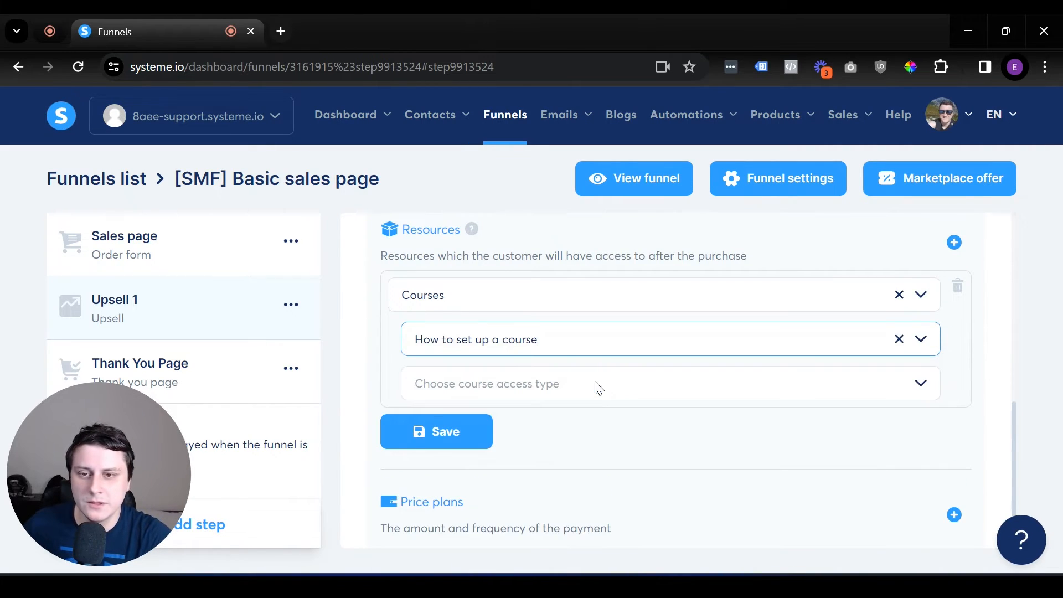
- Set the access type of the course resource to Full access and save the resource
{"action": "left_click", "coordinate": [597, 386]}
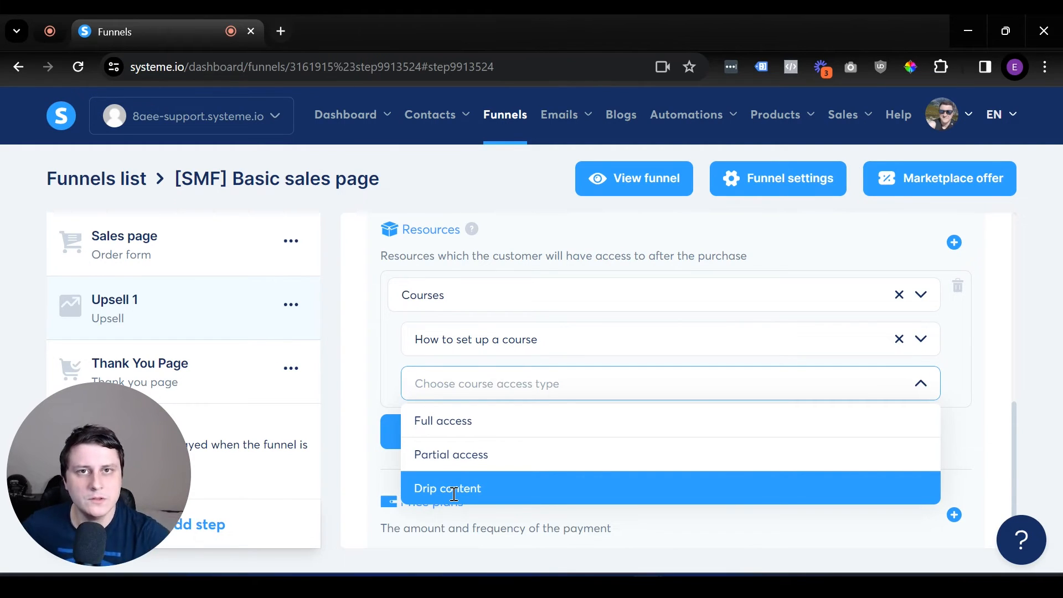
{"action": "left_click", "coordinate": [377, 480]}
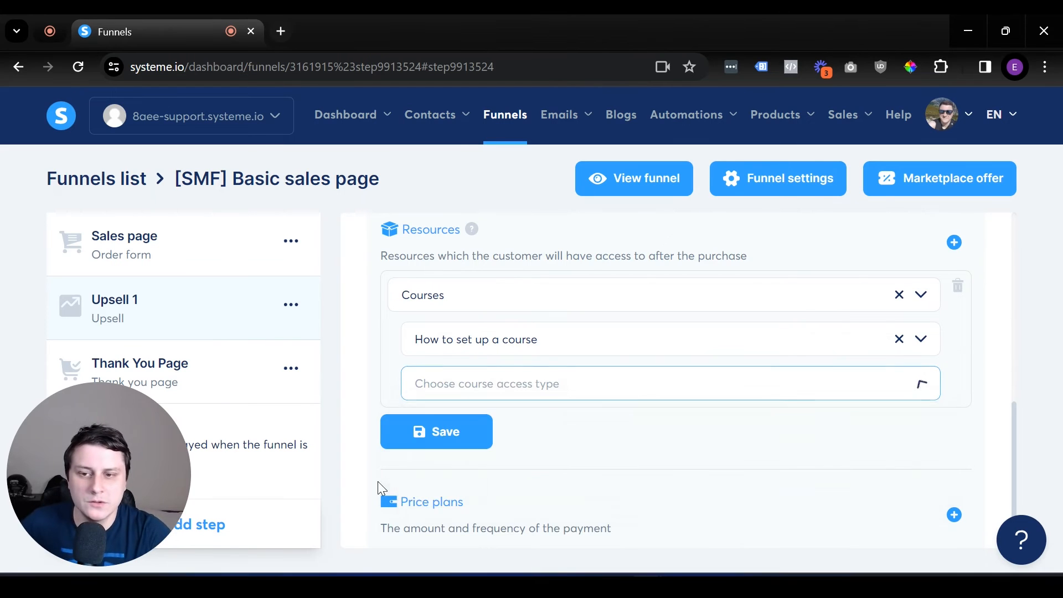
{"action": "scroll", "coordinate": [490, 476], "scroll_direction": "down", "scroll_amount": 1}
{"action": "scroll", "coordinate": [563, 477], "scroll_direction": "up", "scroll_amount": 3}
{"action": "scroll", "coordinate": [526, 434], "scroll_direction": "down", "scroll_amount": 2}
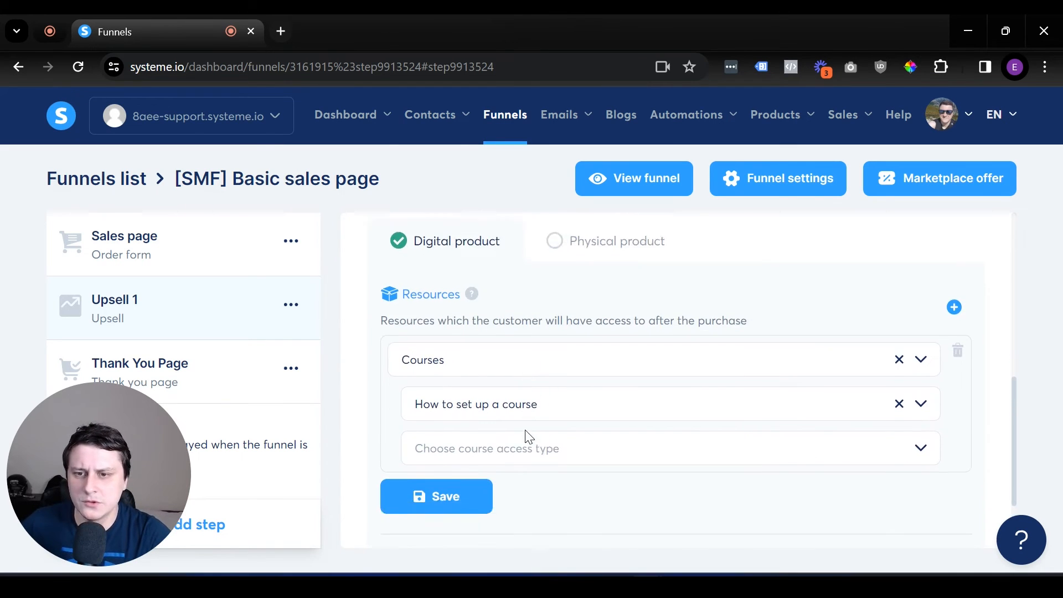
{"action": "left_click", "coordinate": [596, 432]}
{"action": "left_click", "coordinate": [487, 460]}
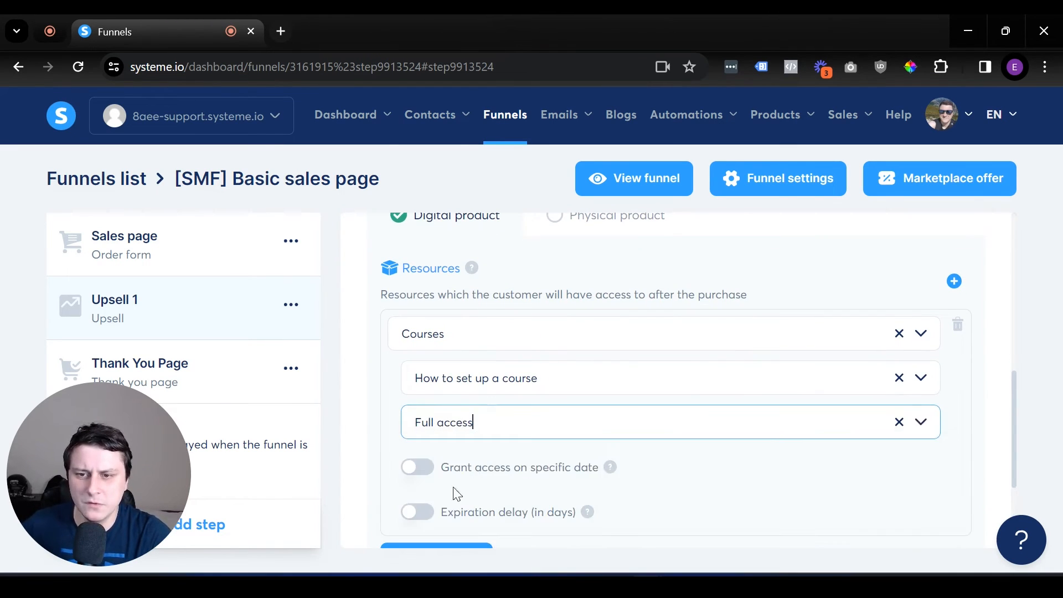
{"action": "scroll", "coordinate": [446, 450], "scroll_direction": "down", "scroll_amount": 3}
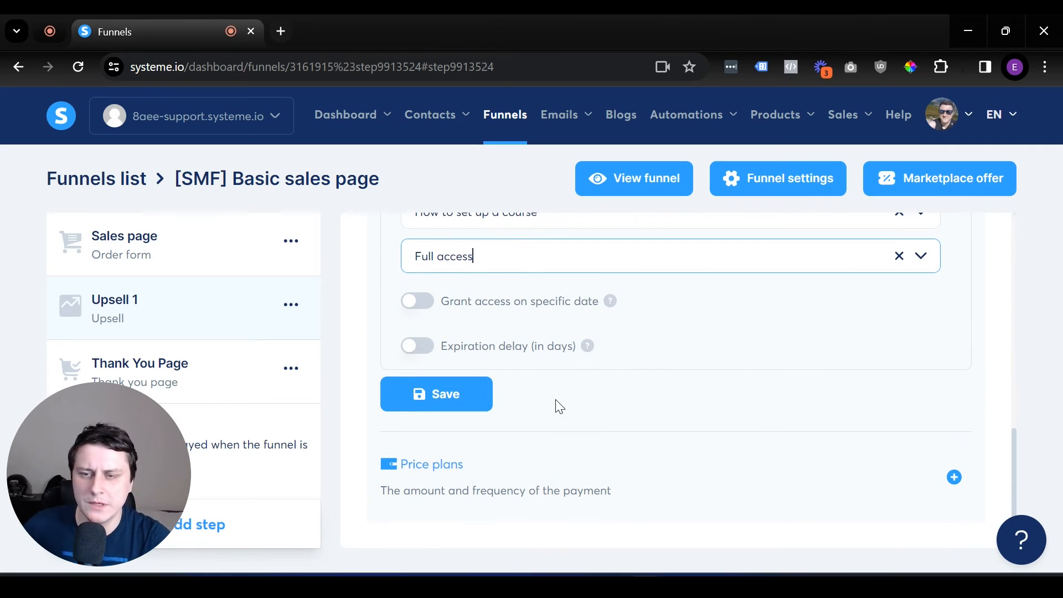
{"action": "left_click", "coordinate": [442, 402]}
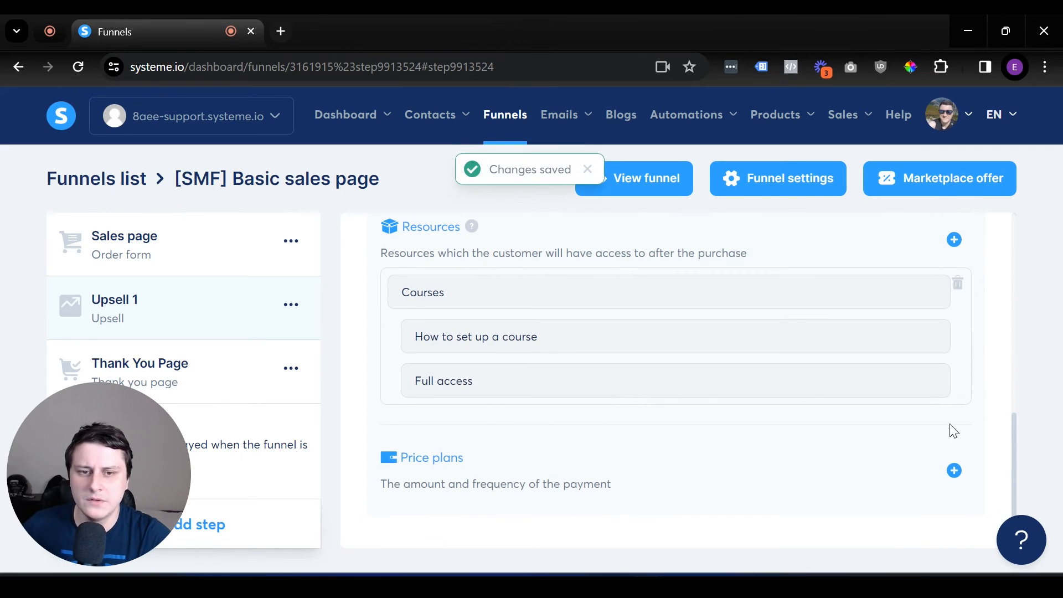
- Add a price plan to the digital product offer and open the form for creating a new plan
{"action": "left_click", "coordinate": [953, 471]}
{"action": "scroll", "coordinate": [391, 358], "scroll_direction": "down", "scroll_amount": 4}
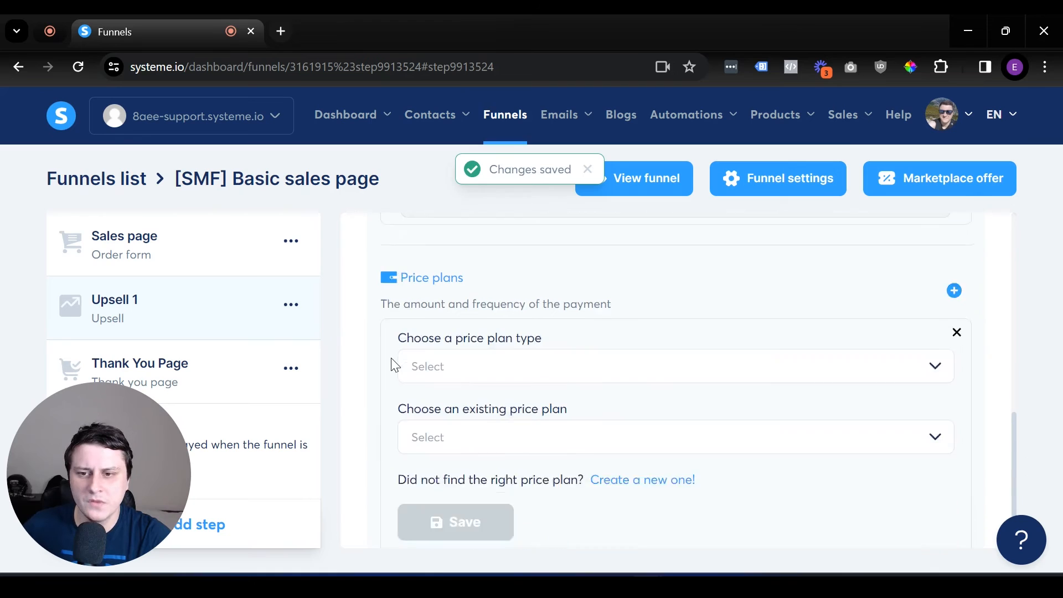
{"action": "left_click", "coordinate": [459, 311]}
{"action": "left_click", "coordinate": [459, 312]}
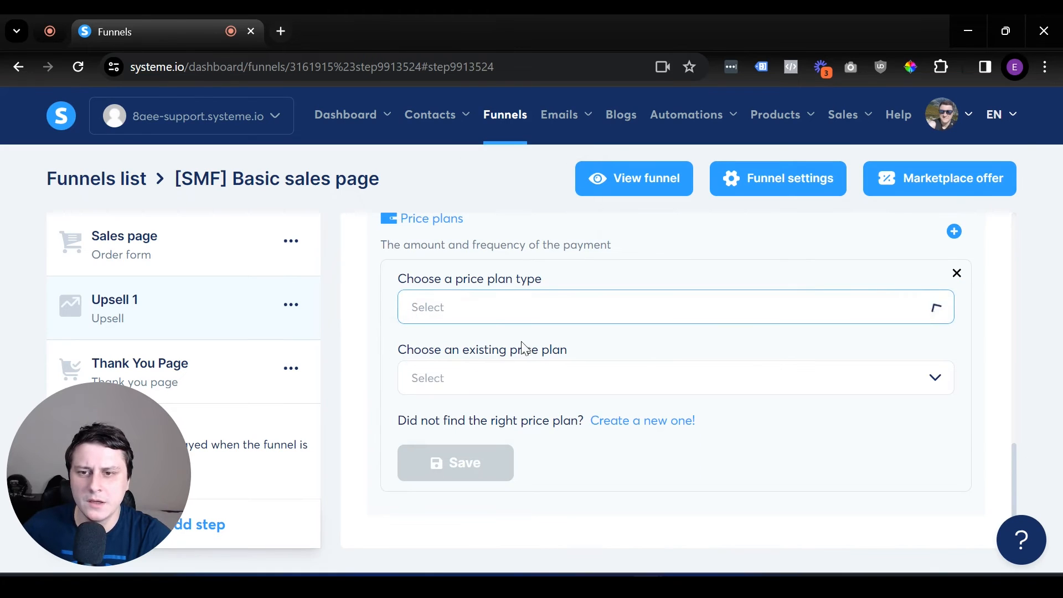
{"action": "left_click", "coordinate": [649, 421]}
{"action": "scroll", "coordinate": [580, 407], "scroll_direction": "down", "scroll_amount": 3}
{"action": "scroll", "coordinate": [579, 407], "scroll_direction": "up", "scroll_amount": 5}
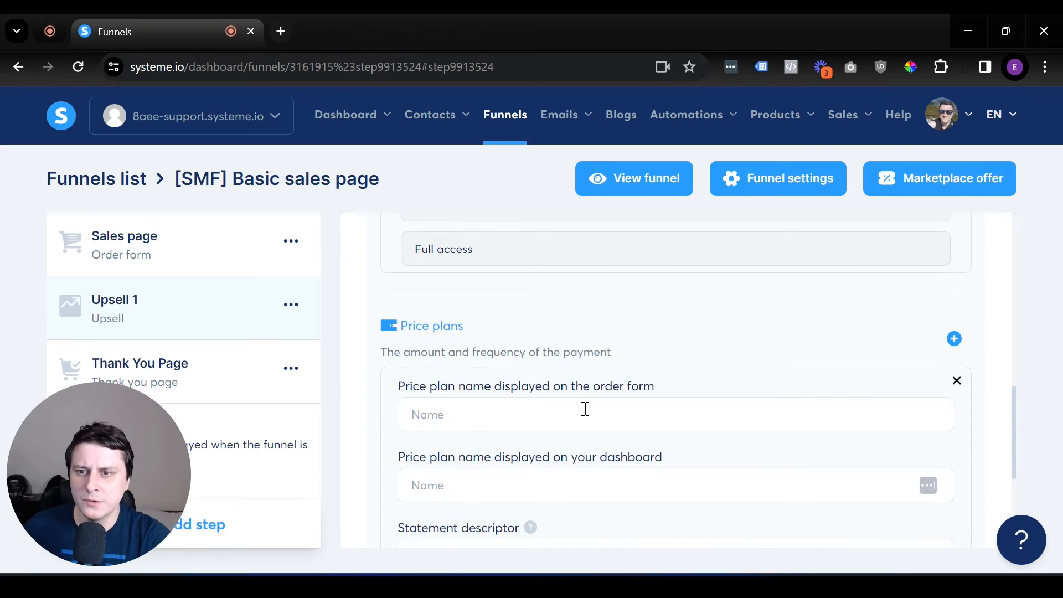
- Name the price plan "How to build courses ($37)" for both the order form and the dashboard
{"action": "left_click", "coordinate": [585, 422]}
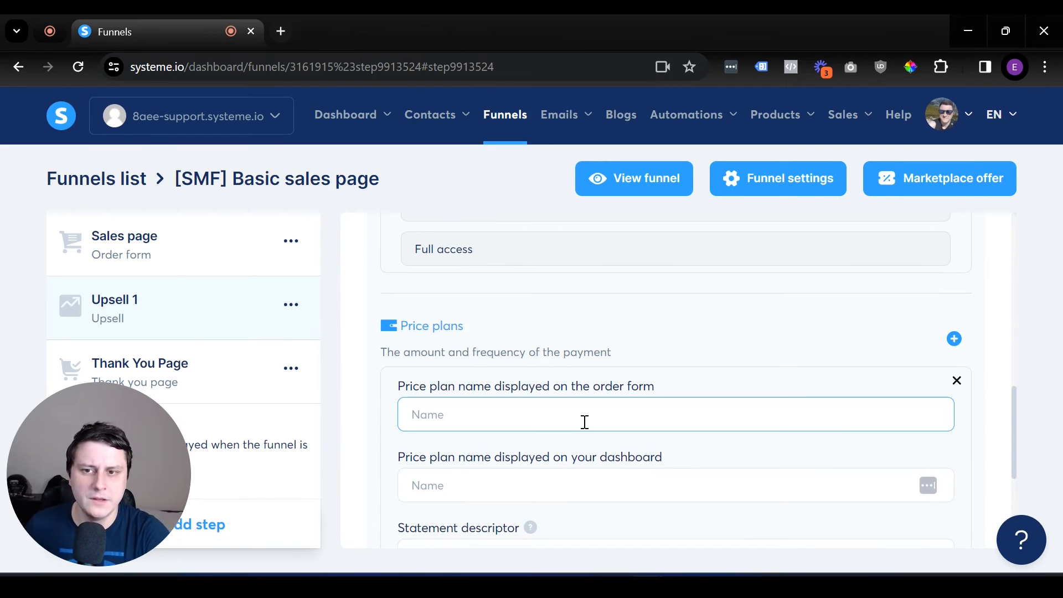
{"action": "type", "text": "H"}
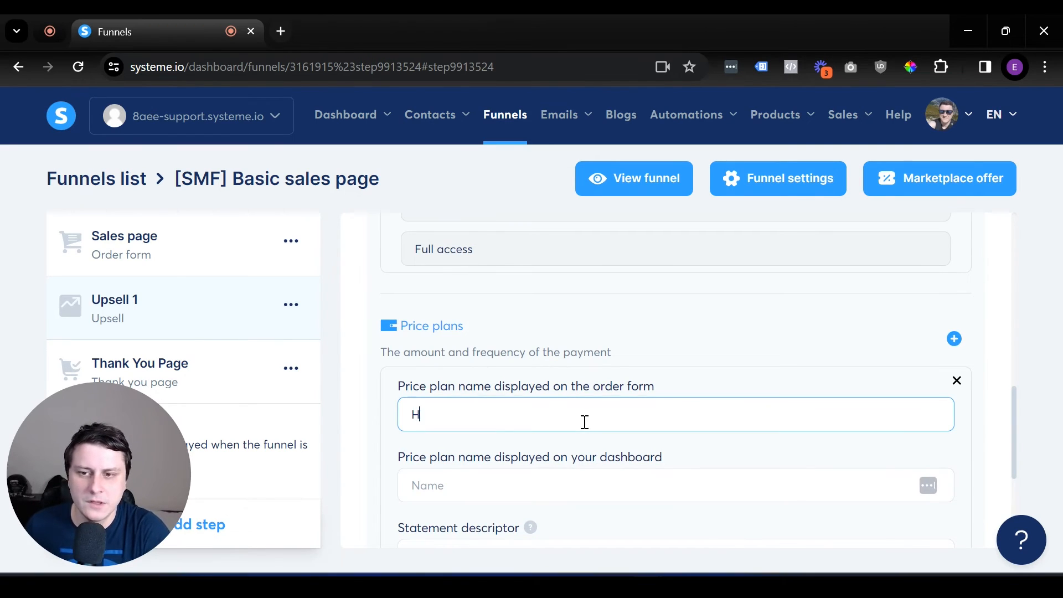
{"action": "type", "text": "ow to build courses ($37"}
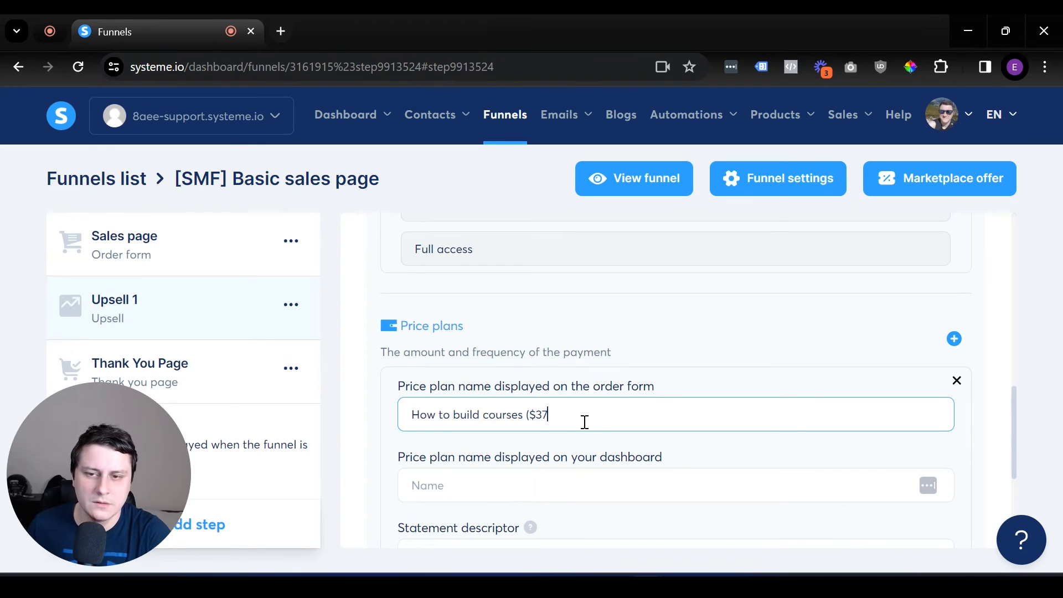
{"action": "key", "text": "ctrl+a"}
{"action": "key", "text": "ctrl+c"}
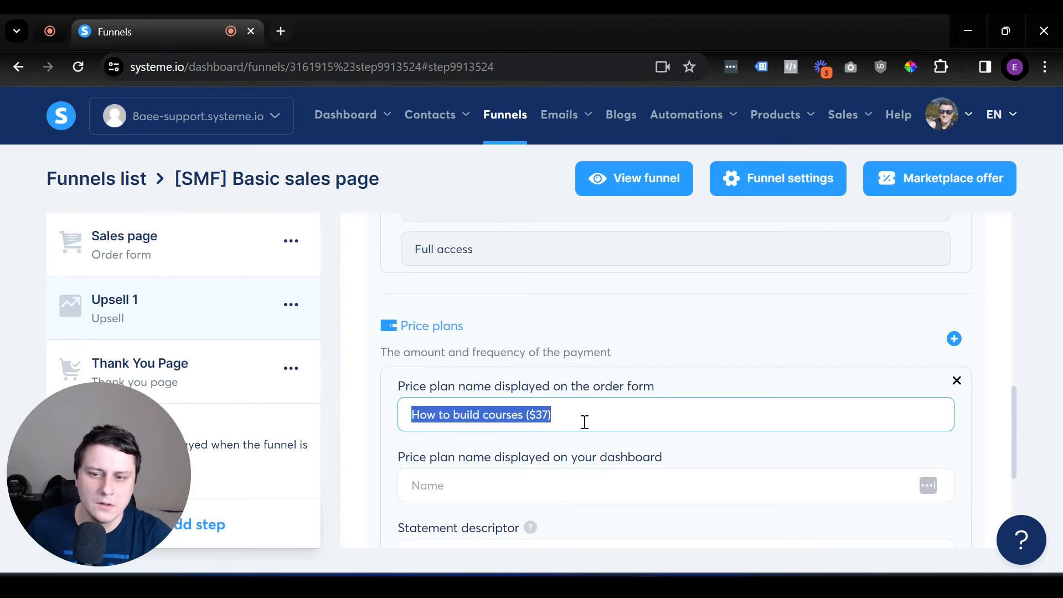
{"action": "left_click", "coordinate": [550, 501]}
{"action": "key", "text": "ctrl+v"}
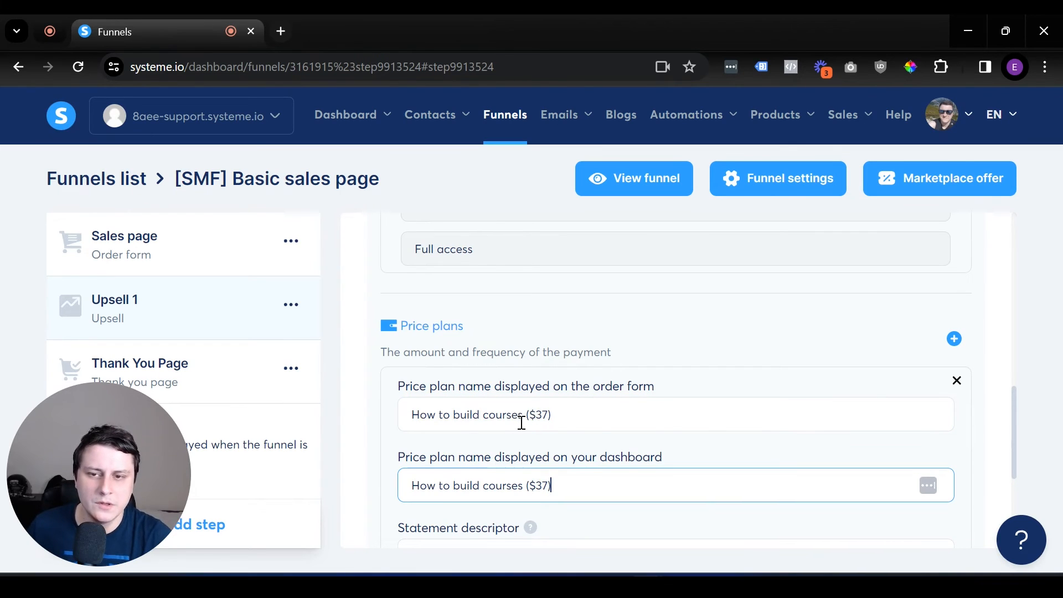
- Set the price plan's statement descriptor to "Course build"
{"action": "scroll", "coordinate": [522, 430], "scroll_direction": "down", "scroll_amount": 1}
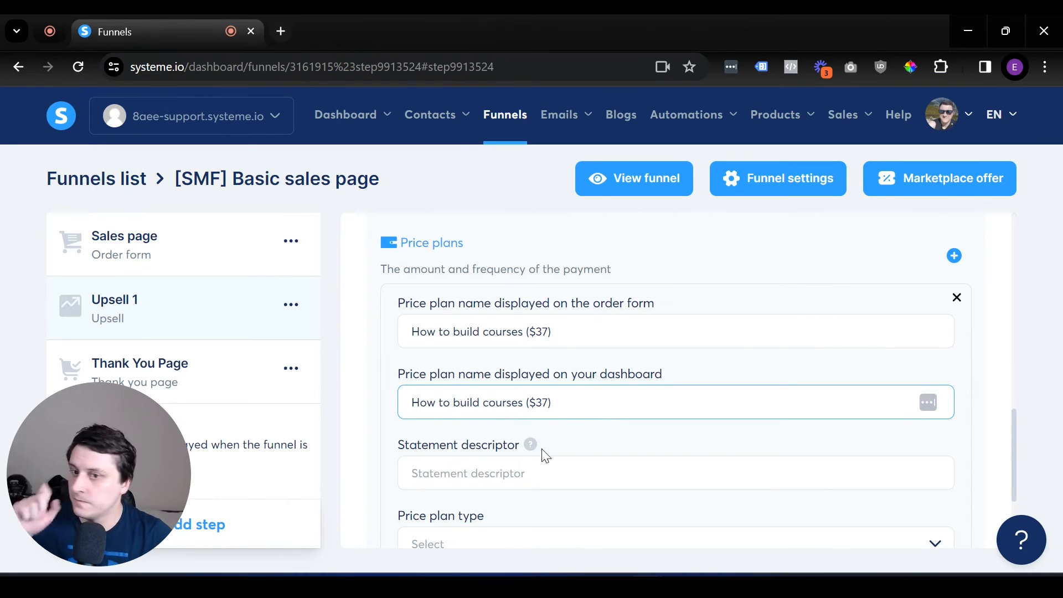
{"action": "left_click", "coordinate": [517, 478]}
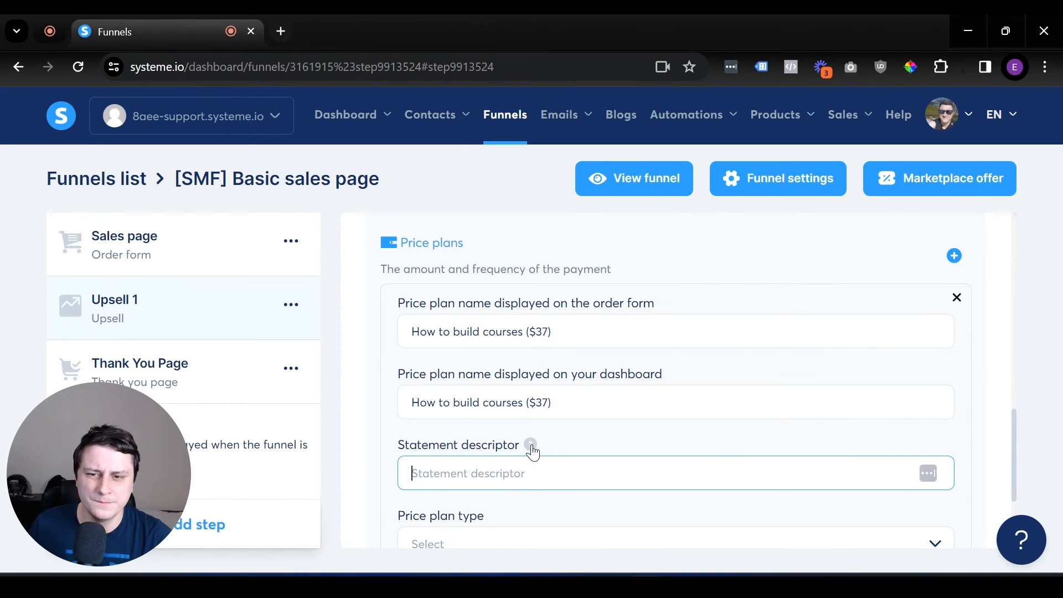
{"action": "type", "text": "Cour"}
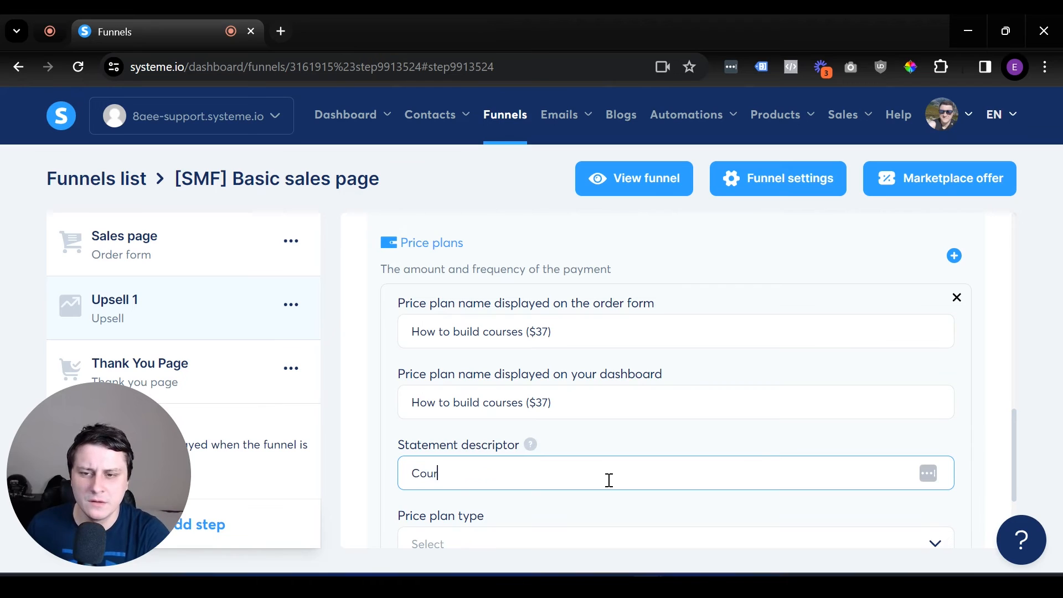
{"action": "type", "text": "se build"}
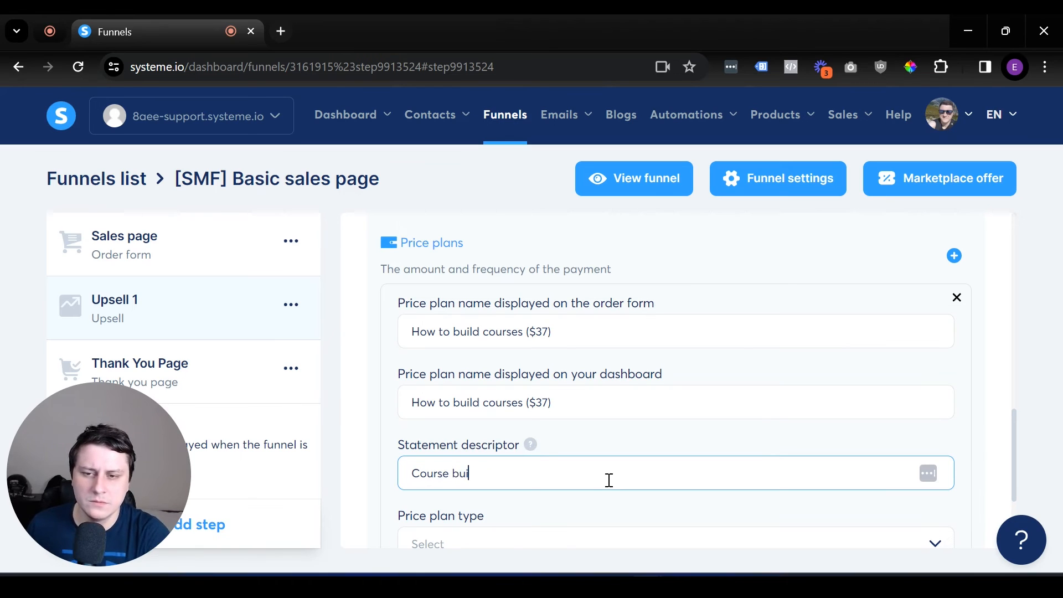
{"action": "left_click", "coordinate": [593, 527]}
- Try the Subscription price plan type and look over its trial period and payment settings
{"action": "scroll", "coordinate": [593, 526], "scroll_direction": "down", "scroll_amount": 3}
{"action": "left_click", "coordinate": [502, 382]}
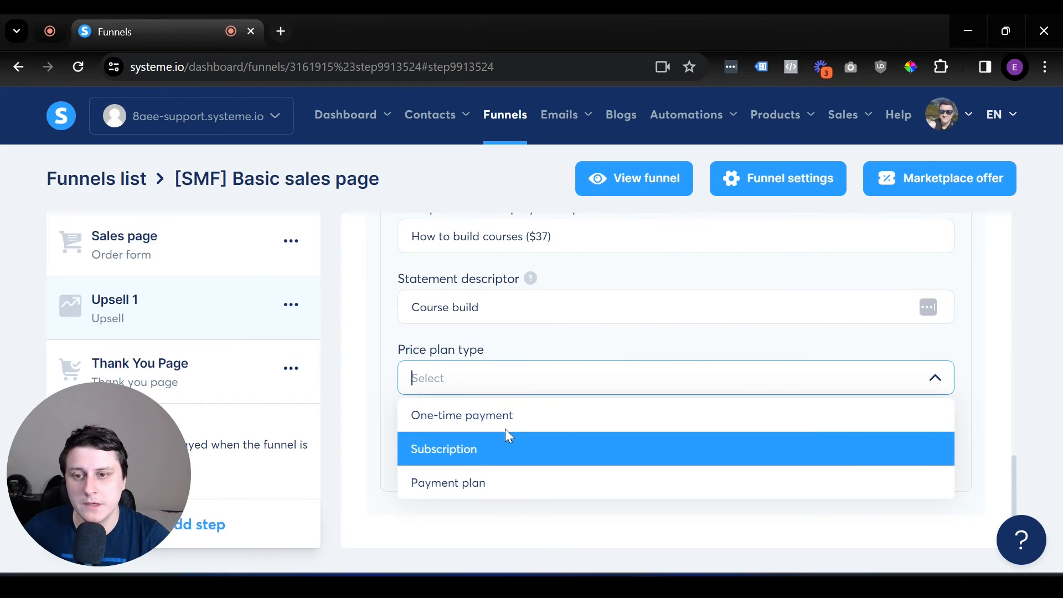
{"action": "left_click", "coordinate": [560, 455]}
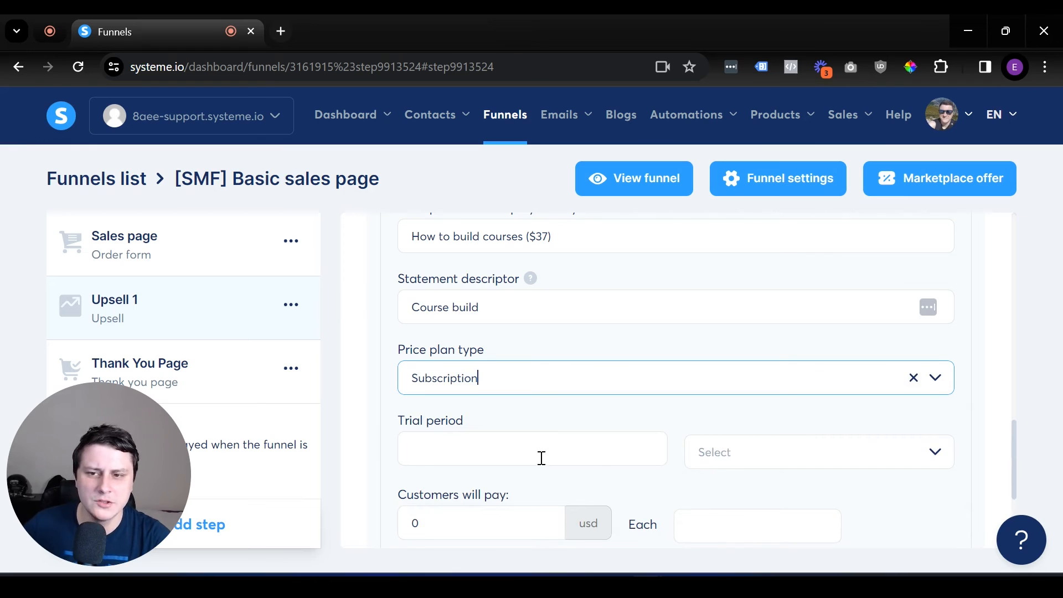
{"action": "left_click", "coordinate": [488, 381]}
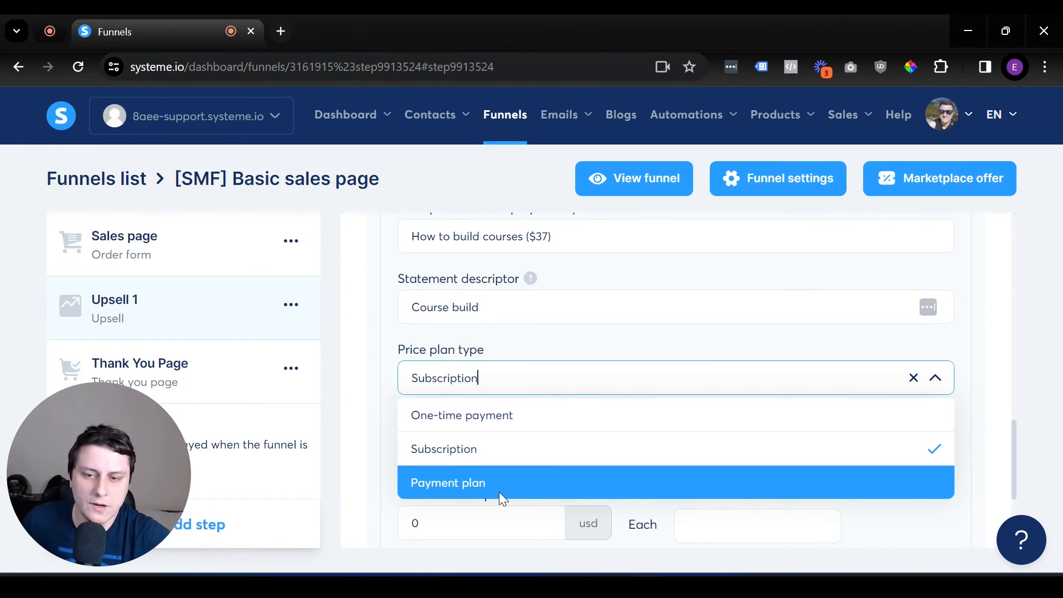
{"action": "left_click", "coordinate": [371, 481]}
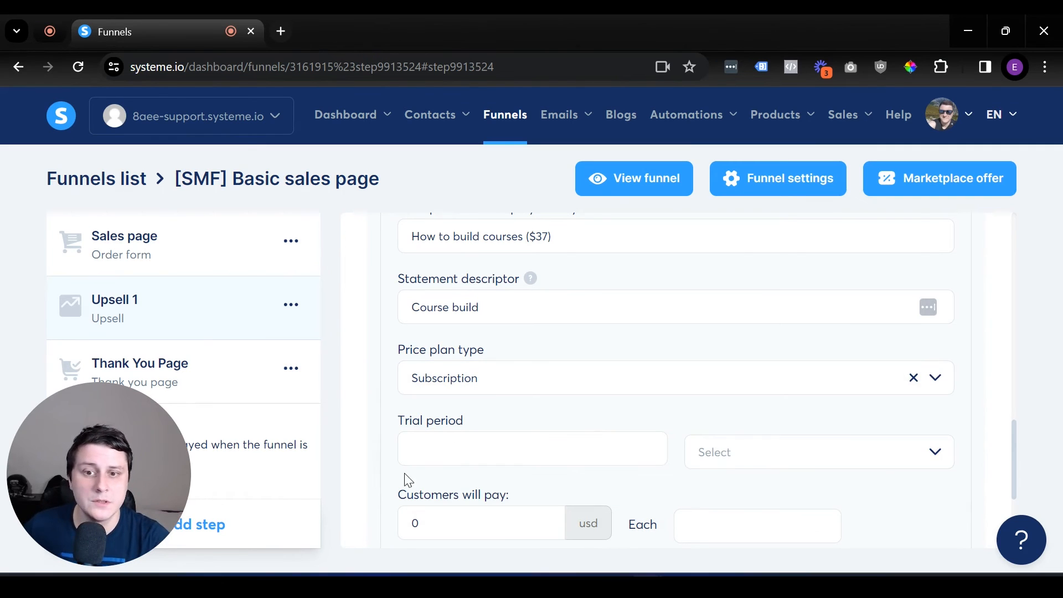
{"action": "scroll", "coordinate": [404, 474], "scroll_direction": "down", "scroll_amount": 3}
{"action": "left_click", "coordinate": [451, 358]}
{"action": "left_click", "coordinate": [515, 427]}
- Set the price plan type to One-time payment
{"action": "left_click", "coordinate": [546, 314]}
{"action": "scroll", "coordinate": [478, 317], "scroll_direction": "up", "scroll_amount": 3}
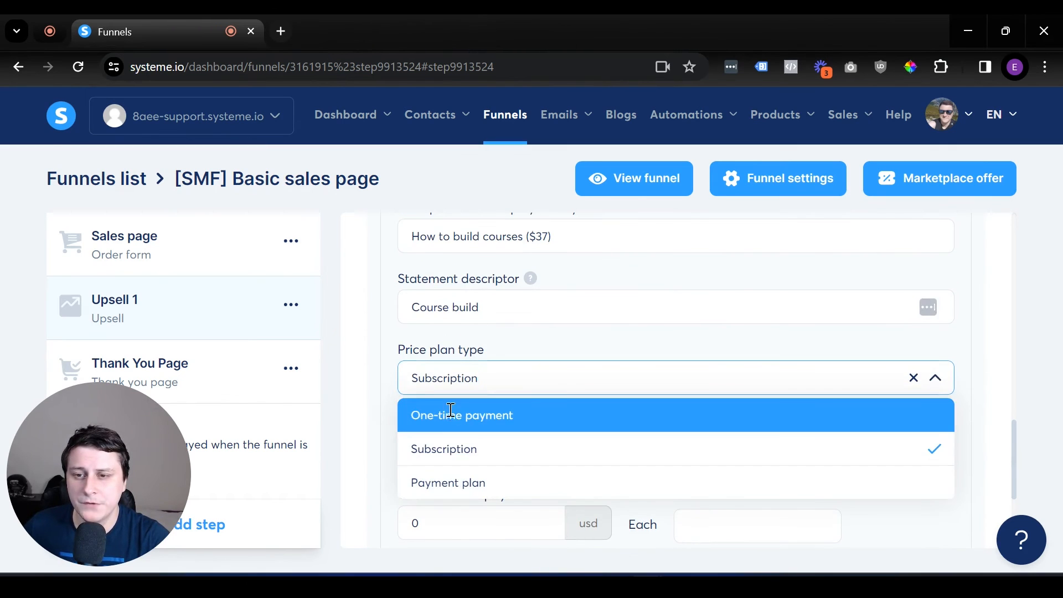
{"action": "left_click", "coordinate": [442, 414]}
{"action": "scroll", "coordinate": [474, 406], "scroll_direction": "down", "scroll_amount": 1}
{"action": "scroll", "coordinate": [781, 393], "scroll_direction": "up", "scroll_amount": 8}
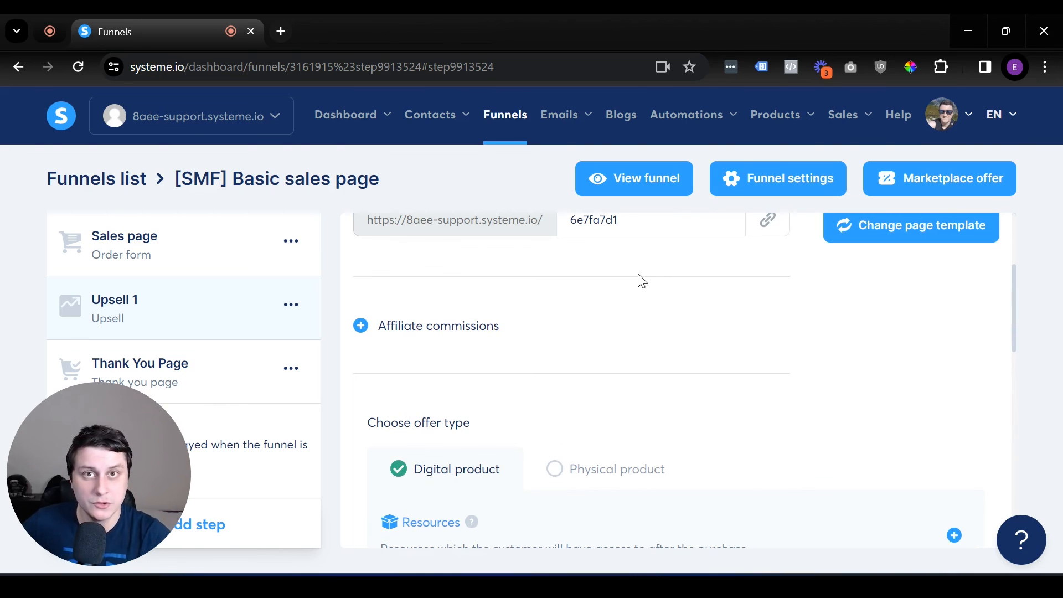
{"action": "scroll", "coordinate": [642, 281], "scroll_direction": "up", "scroll_amount": 3}
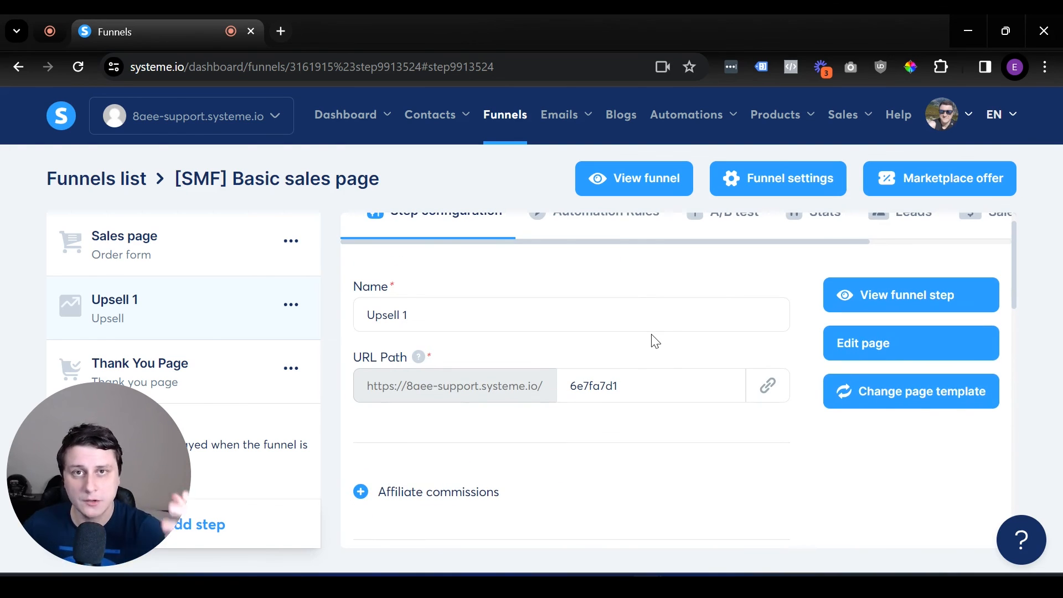
{"action": "scroll", "coordinate": [655, 341], "scroll_direction": "down", "scroll_amount": 6}
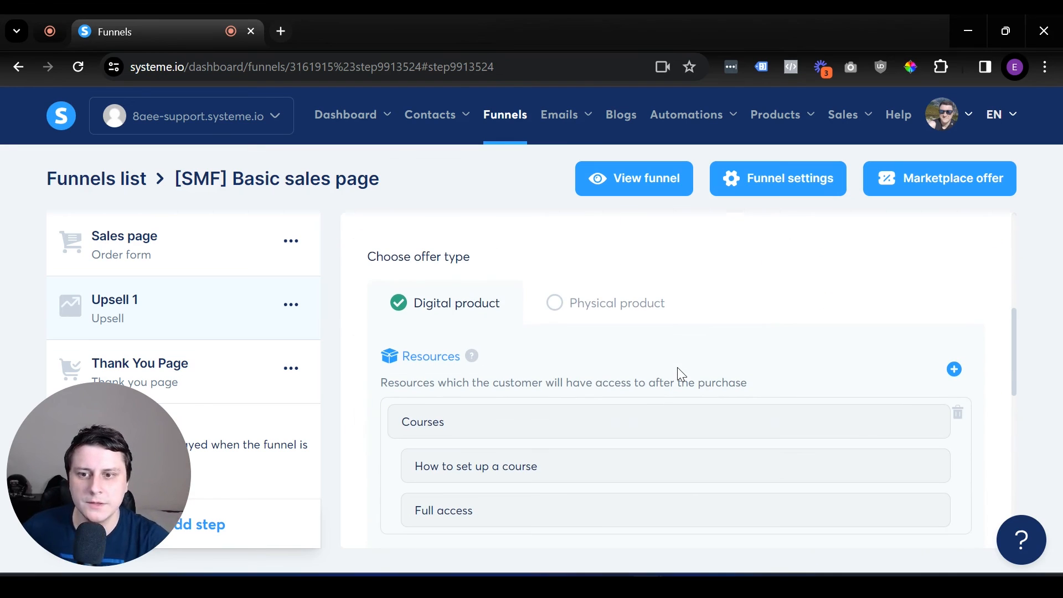